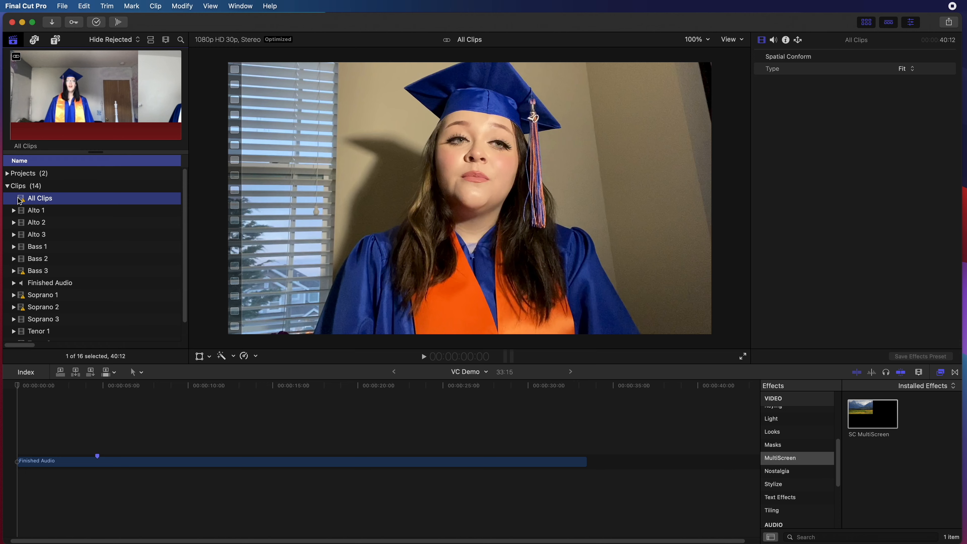
Connect the All Clips clip above Finished Audio at the start of the timeline and break it apart into its individual clips.
left_click_drag(20, 201, 21, 443)
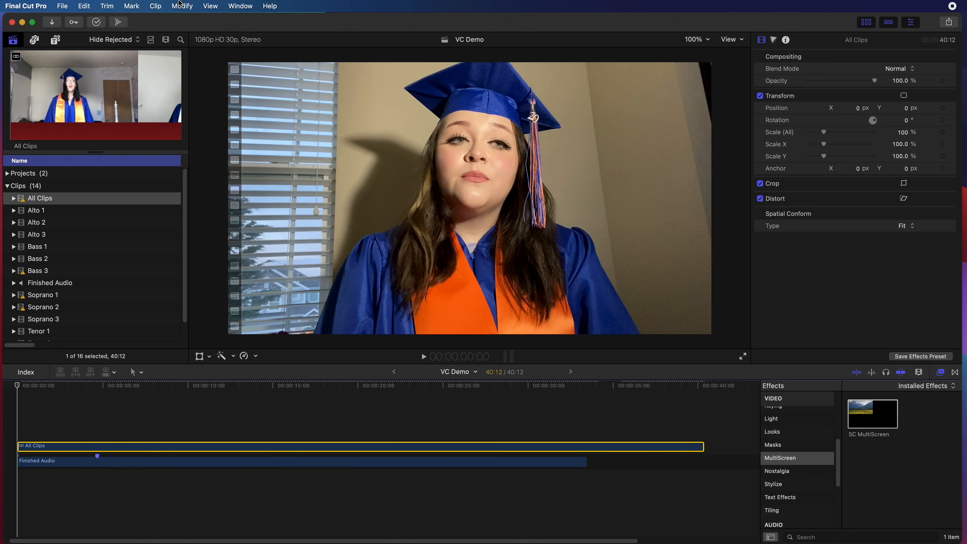
left_click(155, 5)
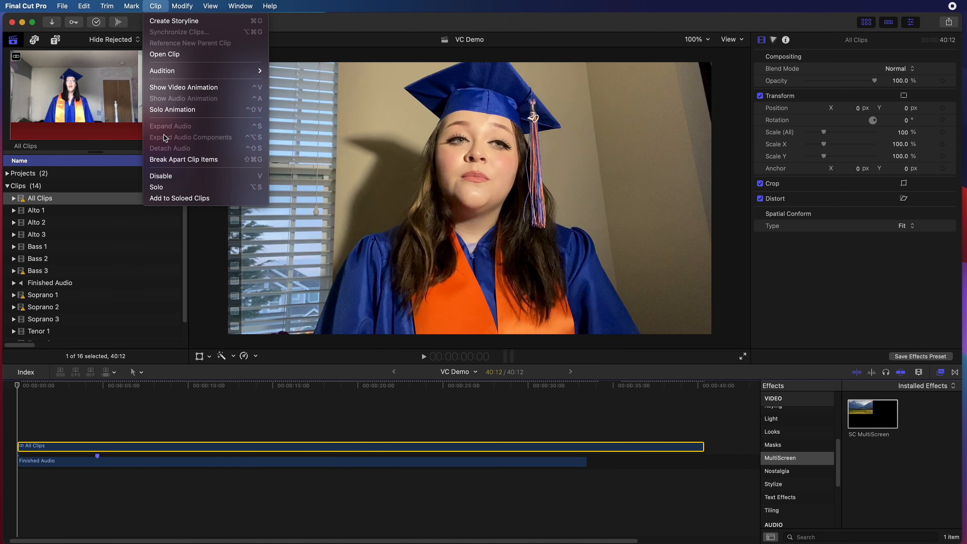
left_click(187, 162)
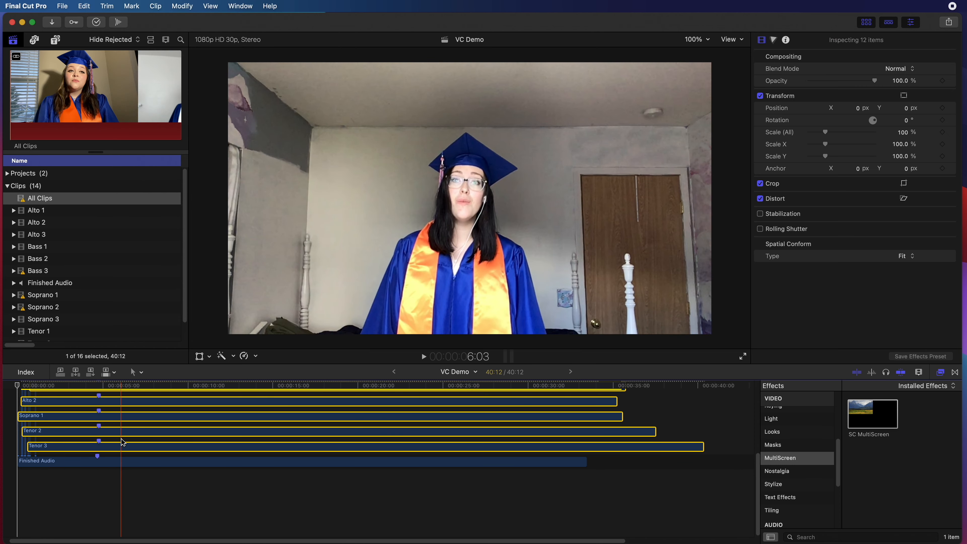
scroll(123, 442, "up", 6)
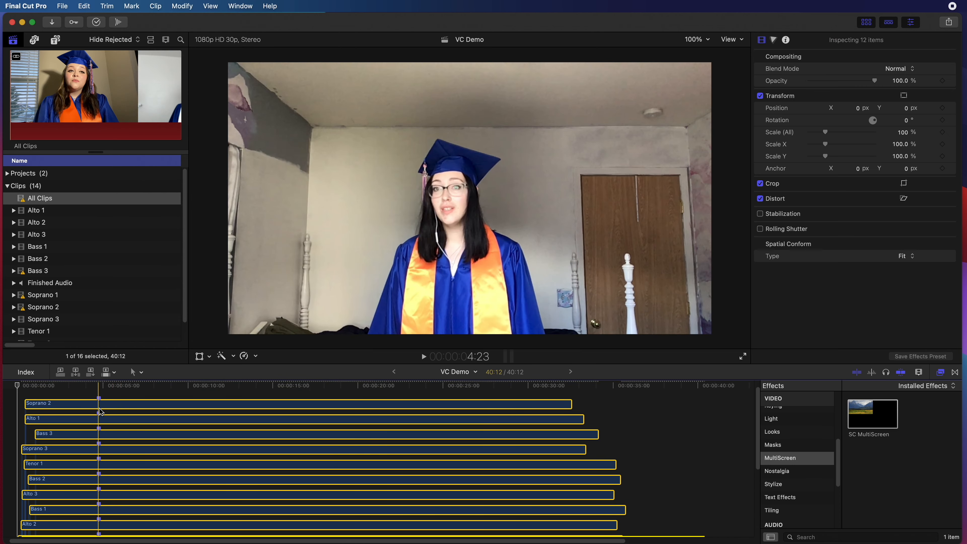
scroll(100, 428, "down", 5)
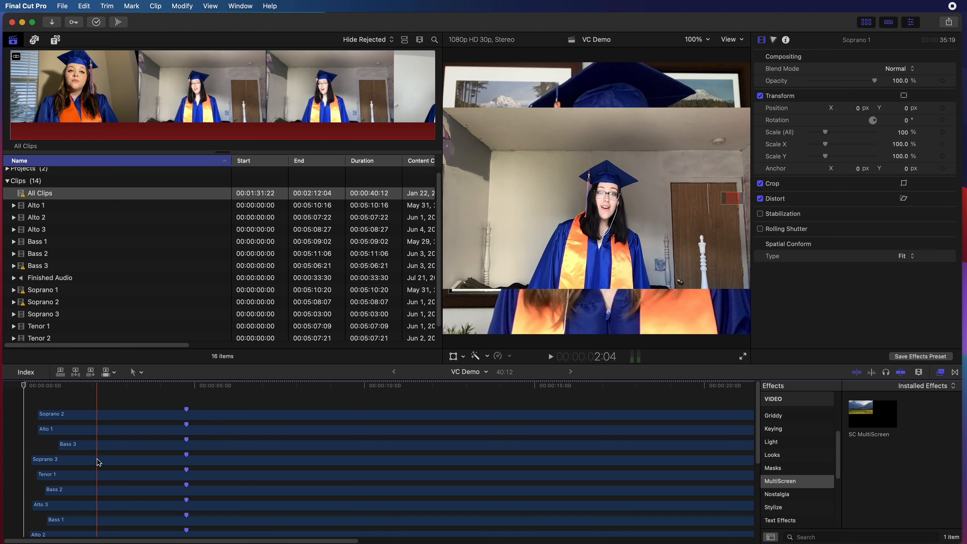
Trim the starts of all twelve video clips, from Soprano 2 through Tenor 3, at the 18-frame mark.
scroll(98, 462, "down", 1)
scroll(99, 462, "up", 1)
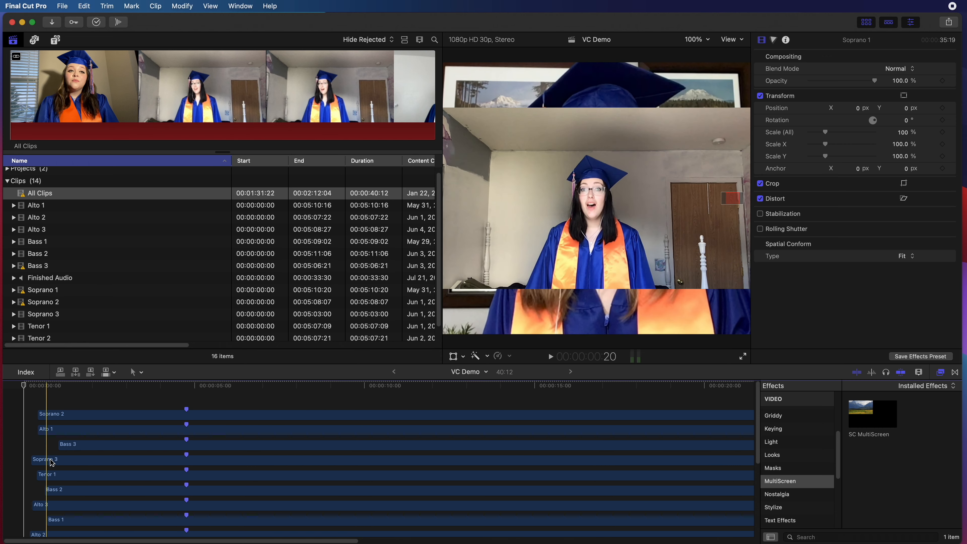
left_click(89, 418)
scroll(88, 464, "down", 5)
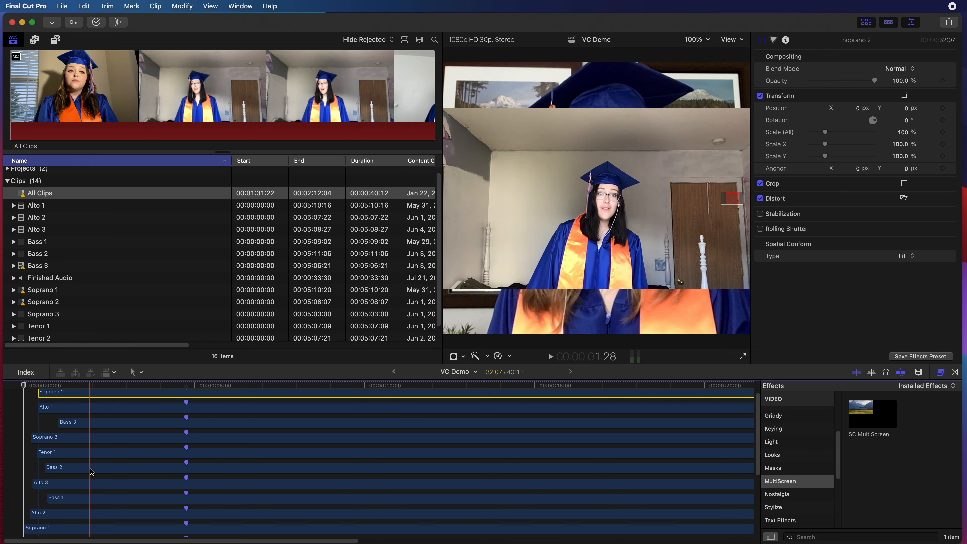
left_click(94, 513, "shift")
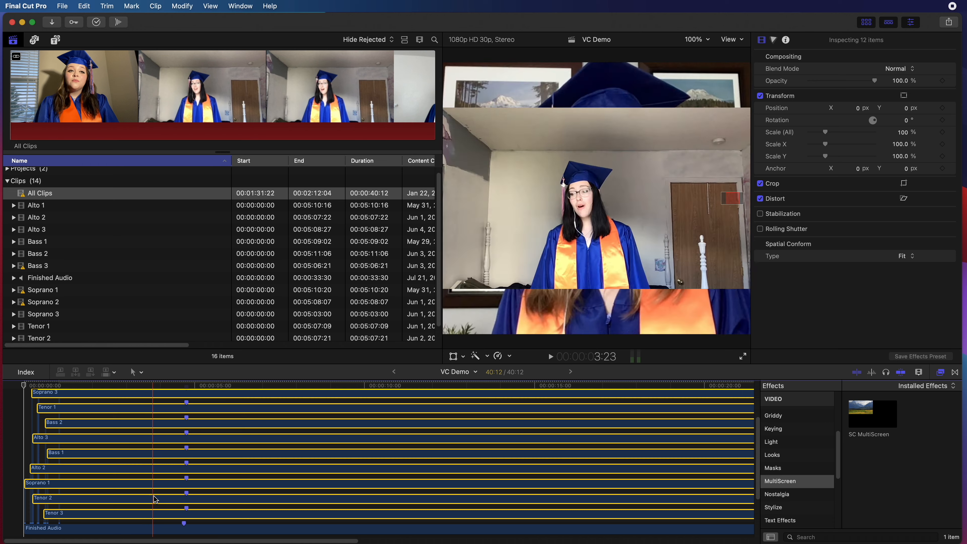
left_click_drag(155, 485, 133, 486)
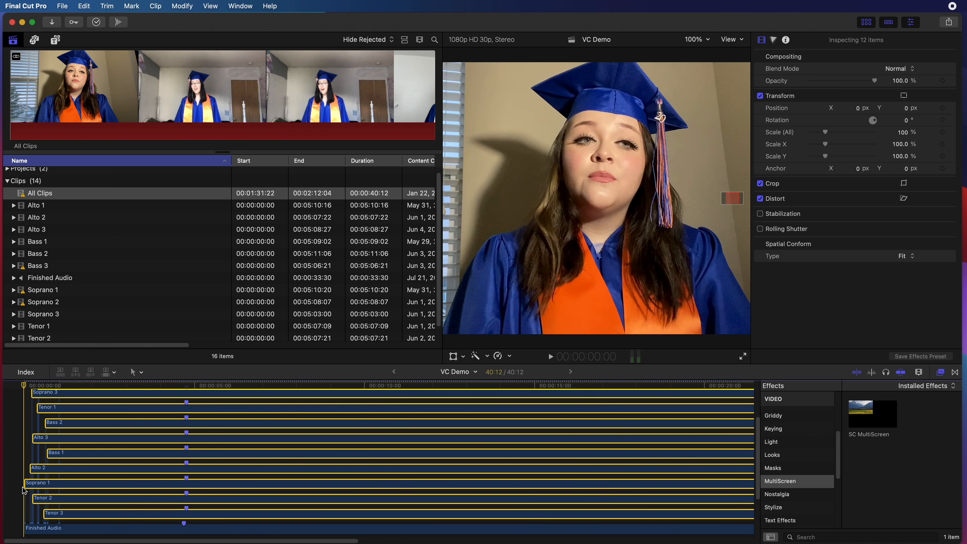
left_click(31, 385)
left_click_drag(31, 387, 46, 391)
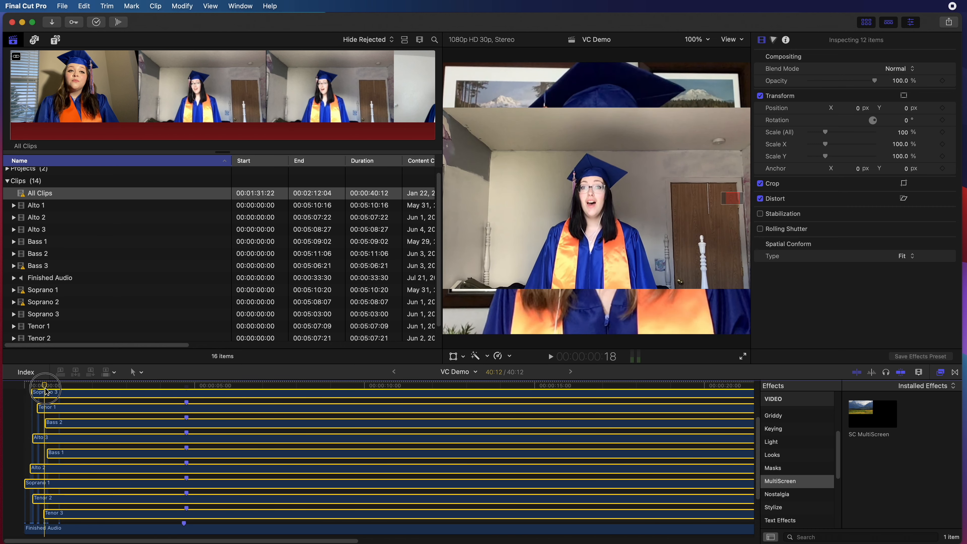
left_click(105, 6)
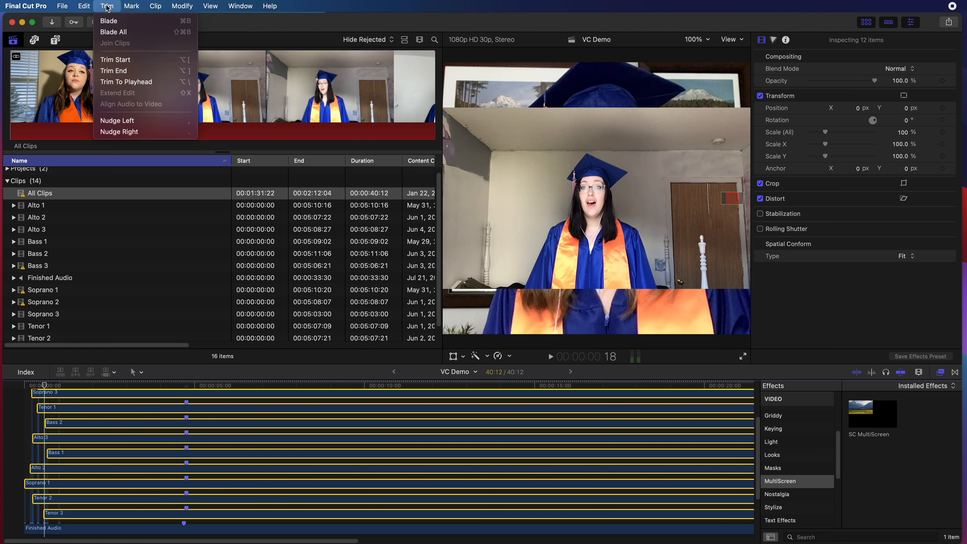
left_click(129, 60)
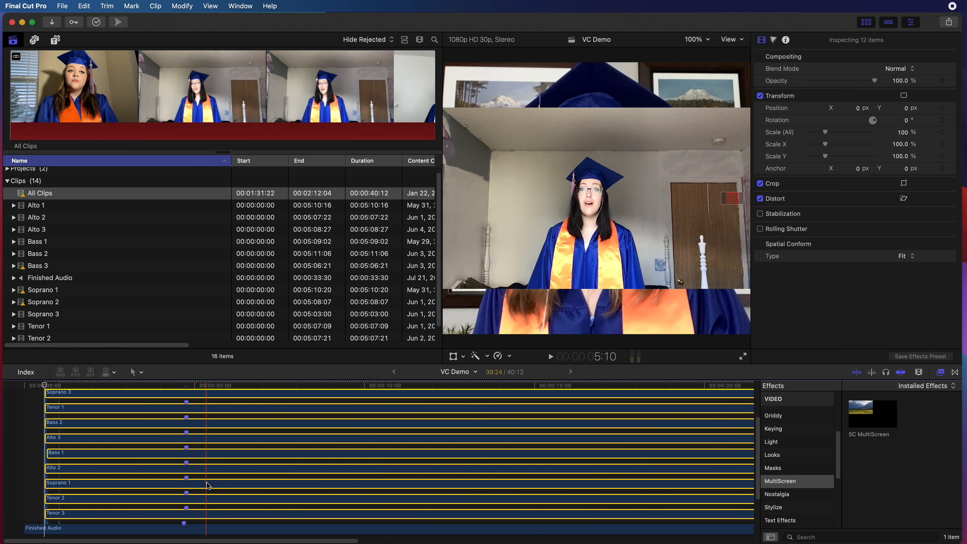
Shift the twelve selected clips 3 frames earlier to align their markers with the Finished Audio marker.
left_click_drag(210, 483, 207, 482)
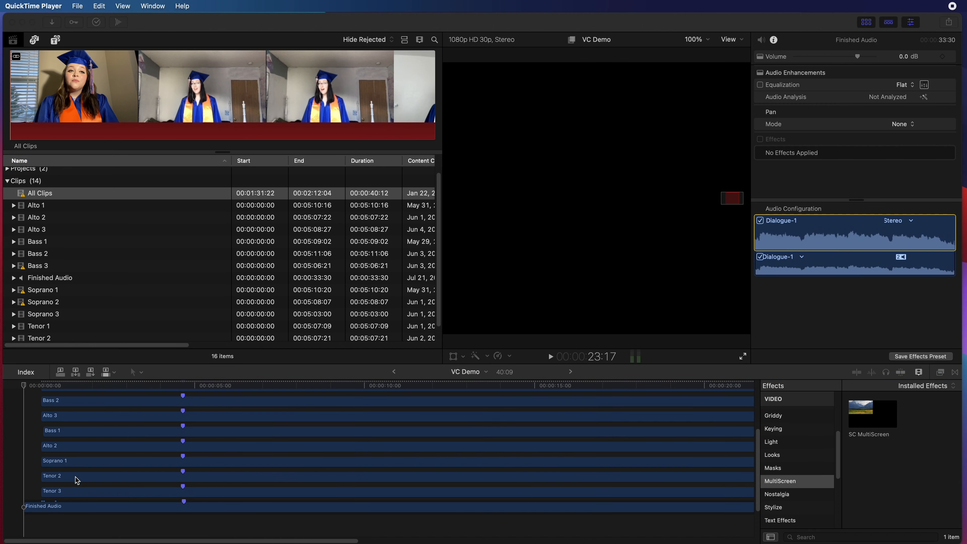
left_click(173, 29)
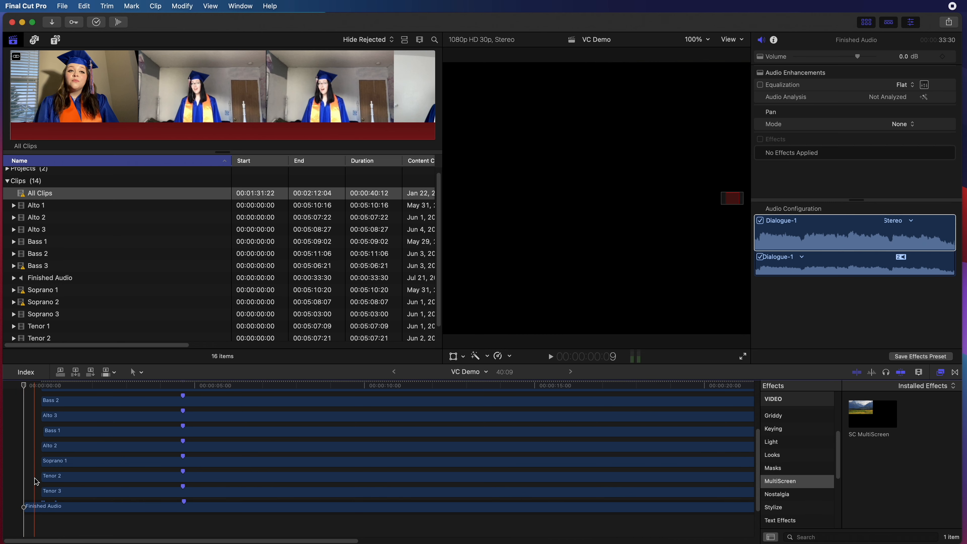
Extend the starts of the Tenor 3, Tenor 2 and Soprano 1 clips back to the beginning of the timeline.
scroll(36, 481, "up", 1)
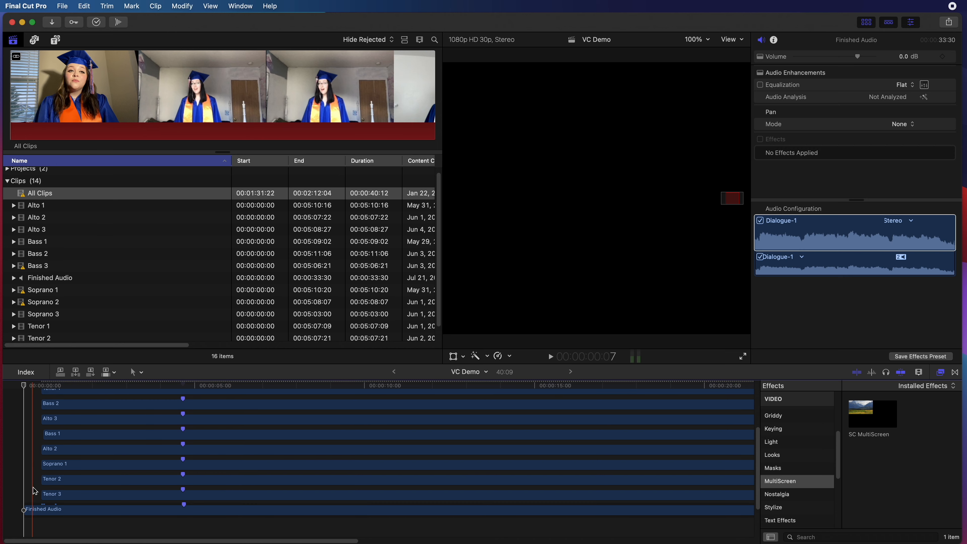
left_click(42, 497)
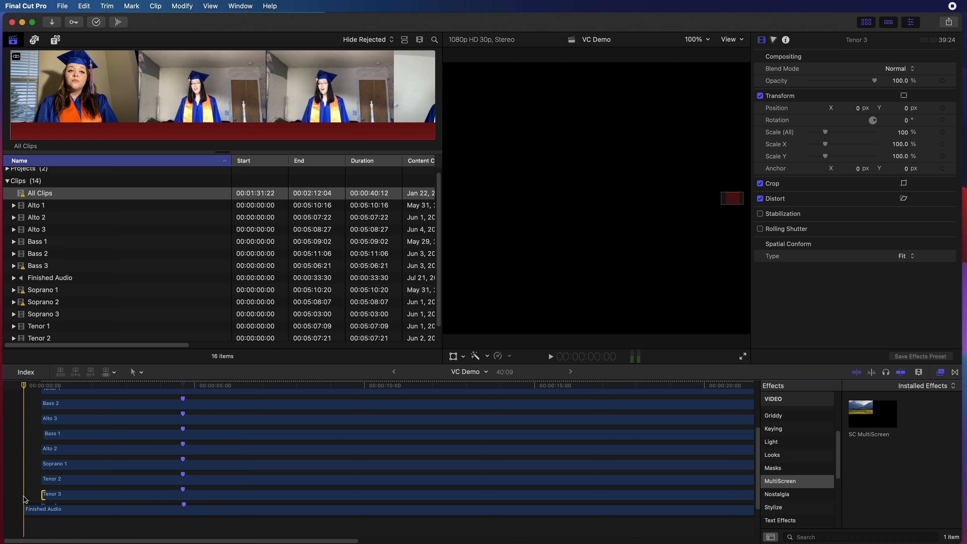
key("shift+x")
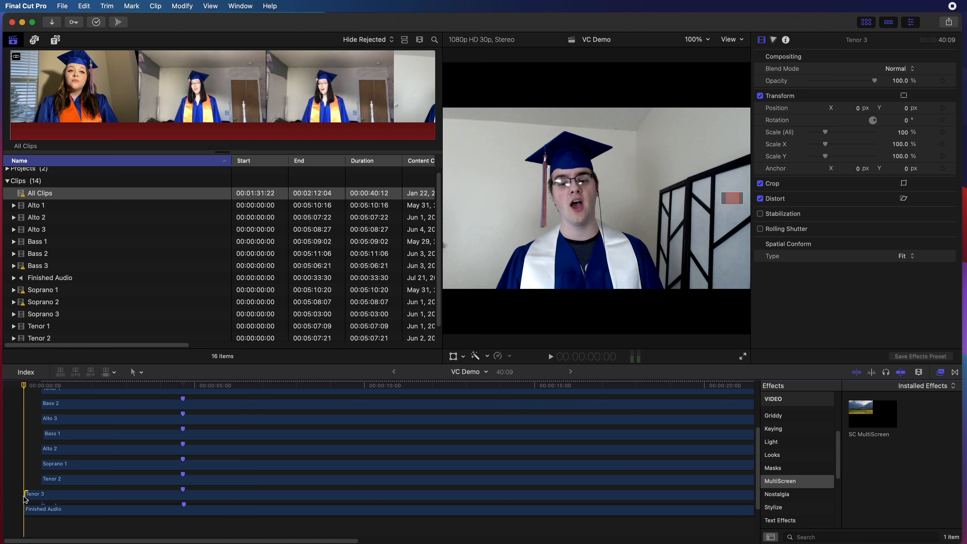
left_click(42, 479)
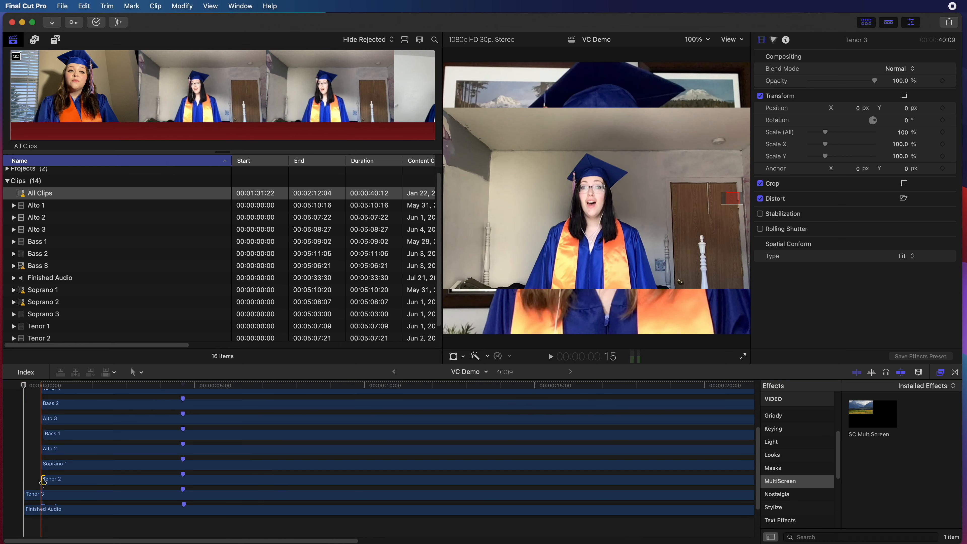
key("shift+x")
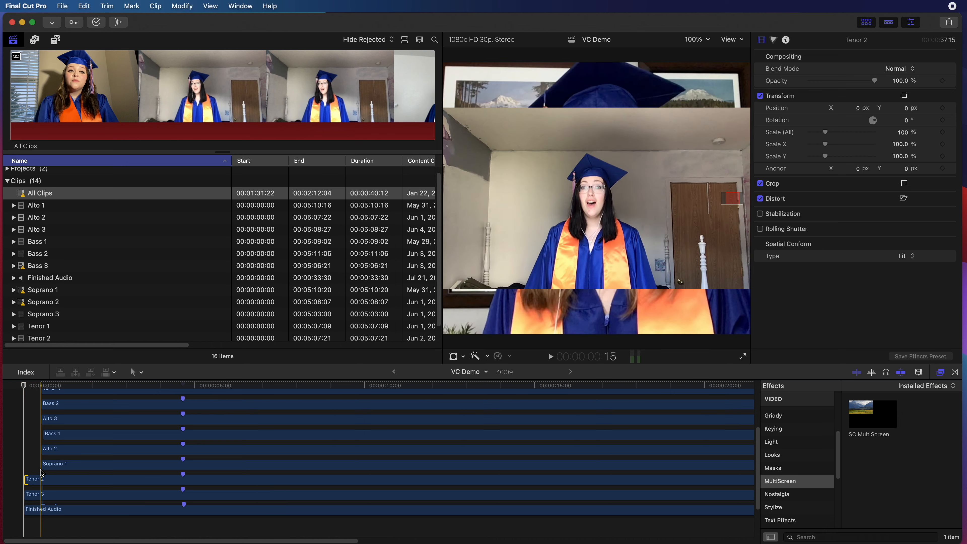
left_click(42, 463)
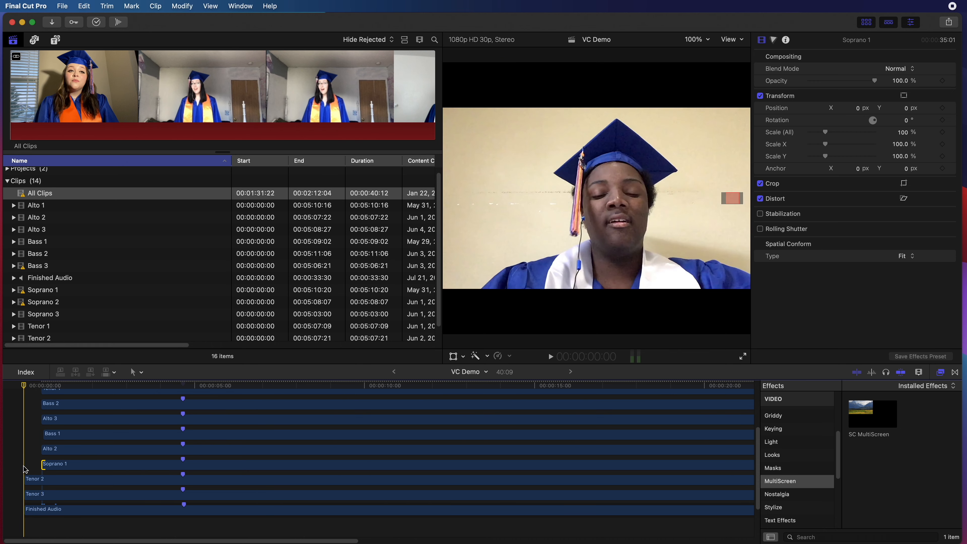
key("shift+x")
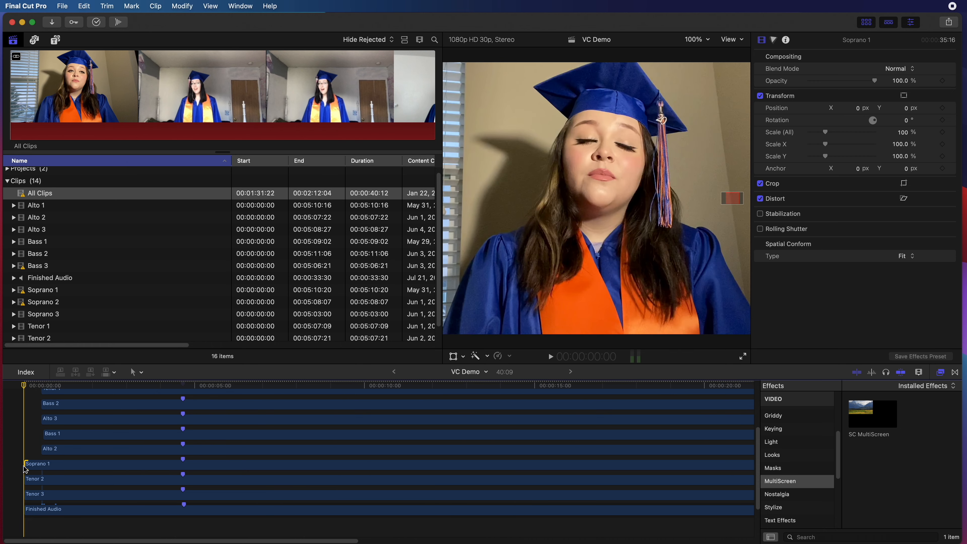
Extend the starts of Alto 2, Bass 1 and the remaining clips above them to the beginning of the timeline.
left_click_drag(42, 449, 24, 436)
scroll(42, 425, "up", 1)
left_click_drag(42, 433, 24, 418)
scroll(36, 426, "up", 4)
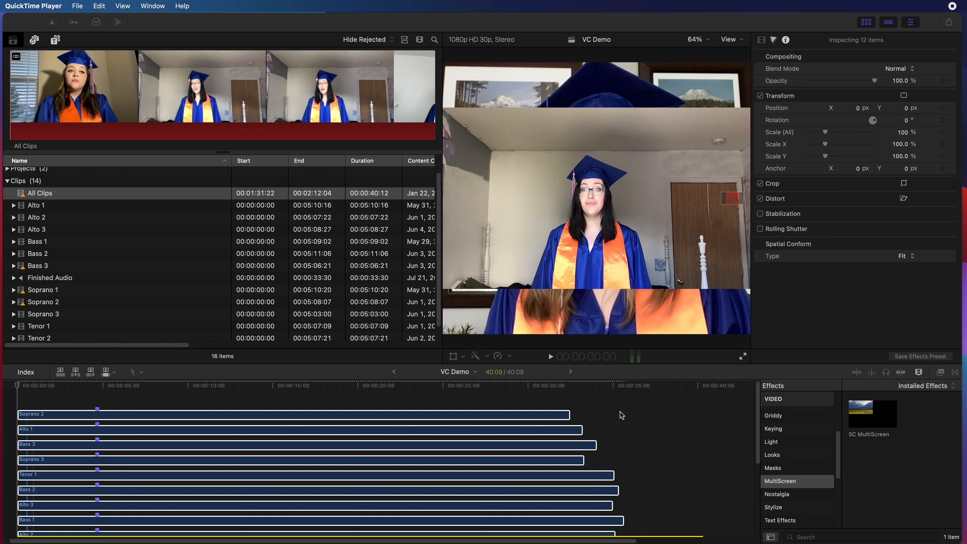
Place the playhead at the end of Finished Audio (33:15) and lengthen the twelve selected video clips by 2 seconds.
left_click(569, 393)
scroll(572, 391, "down", 5)
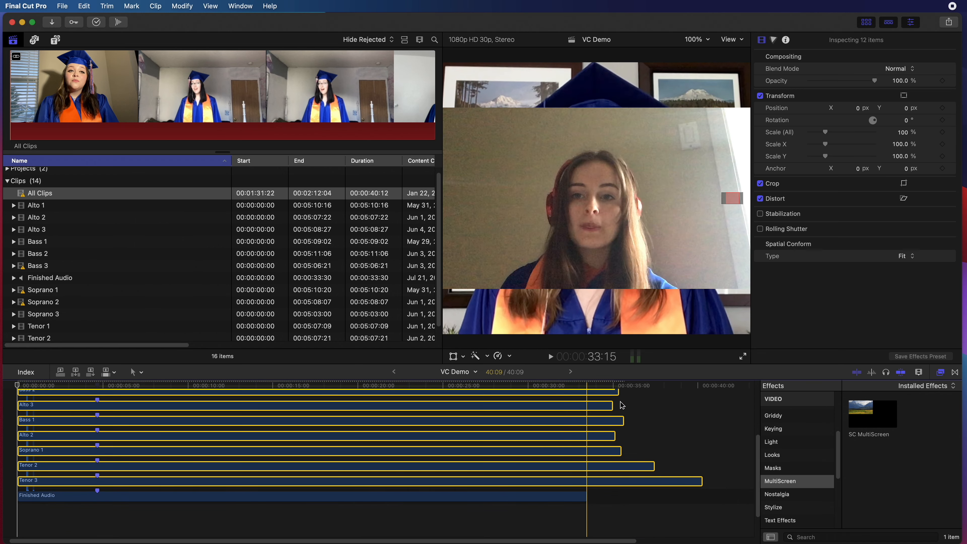
mouse_move(568, 380)
left_mouse_down()
mouse_move(555, 384)
mouse_move(586, 386)
left_mouse_up()
scroll(571, 418, "up", 5)
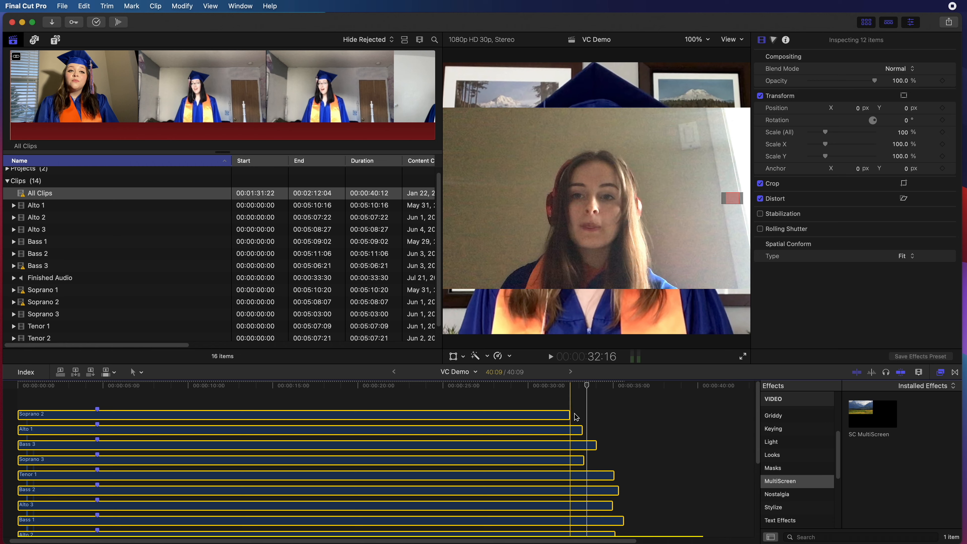
key("ctrl+d")
type("+")
key("Return")
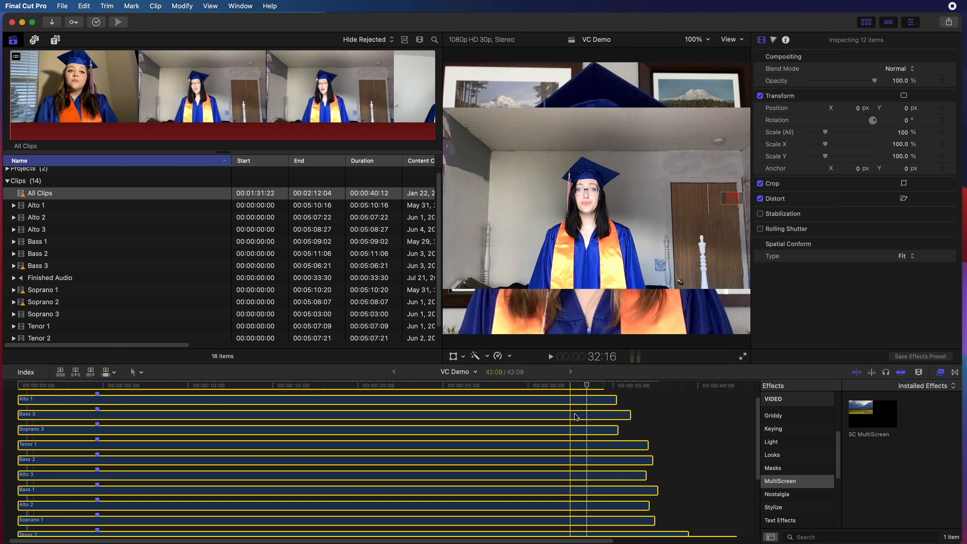
Trim the ends of all twelve selected video clips to the playhead at 33:15.
scroll(582, 407, "up", 2)
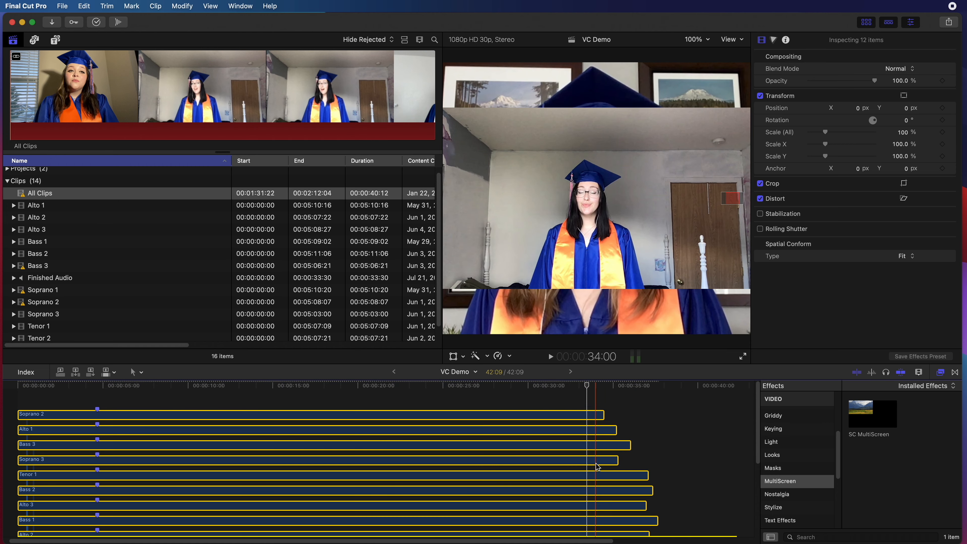
left_click(106, 6)
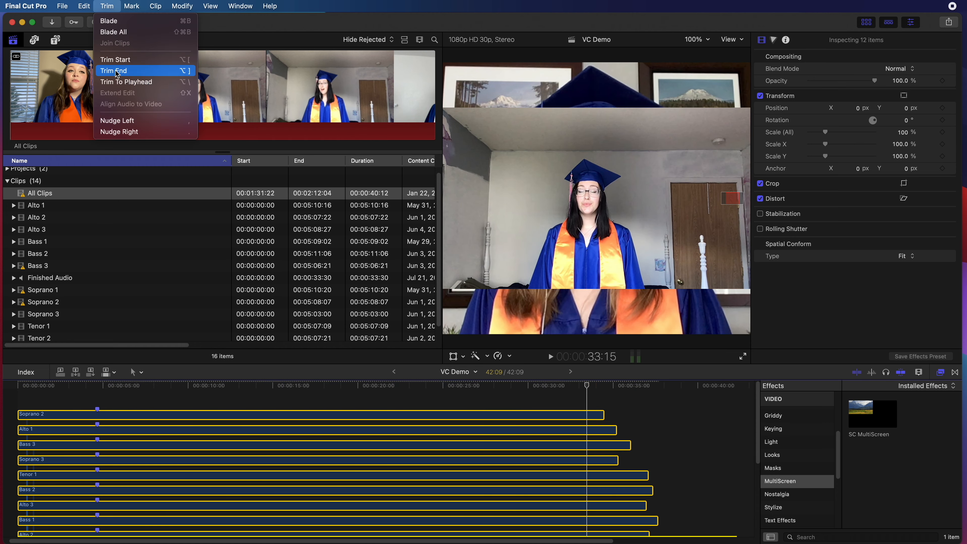
left_click(126, 81)
scroll(595, 506, "down", 5)
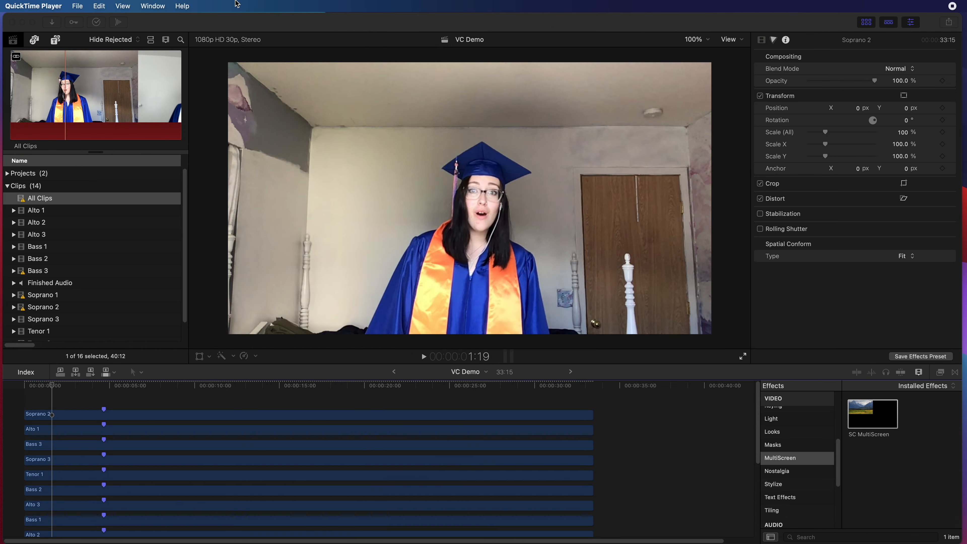
Disable the eleven clips below Soprano 2, from Alto 1 through Tenor 3.
left_click(219, 22)
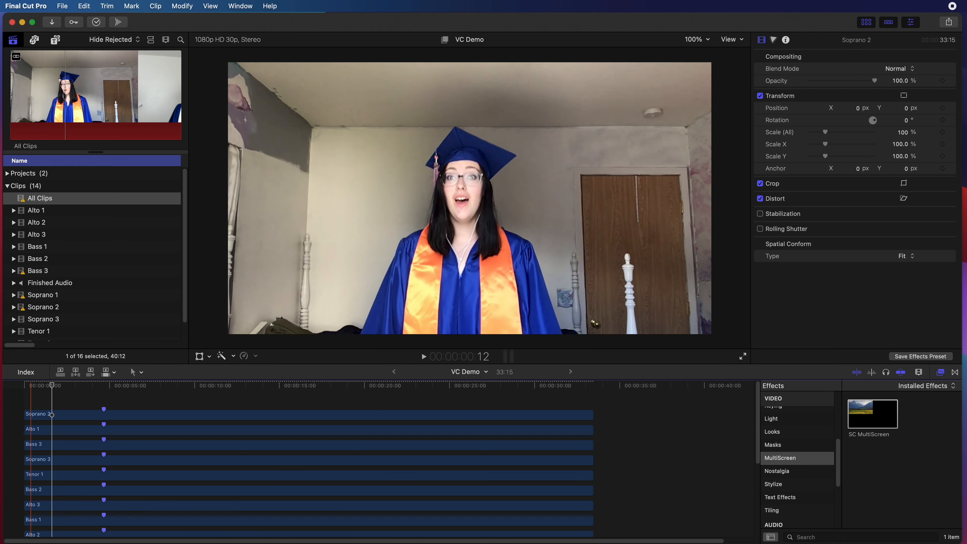
left_click(36, 433)
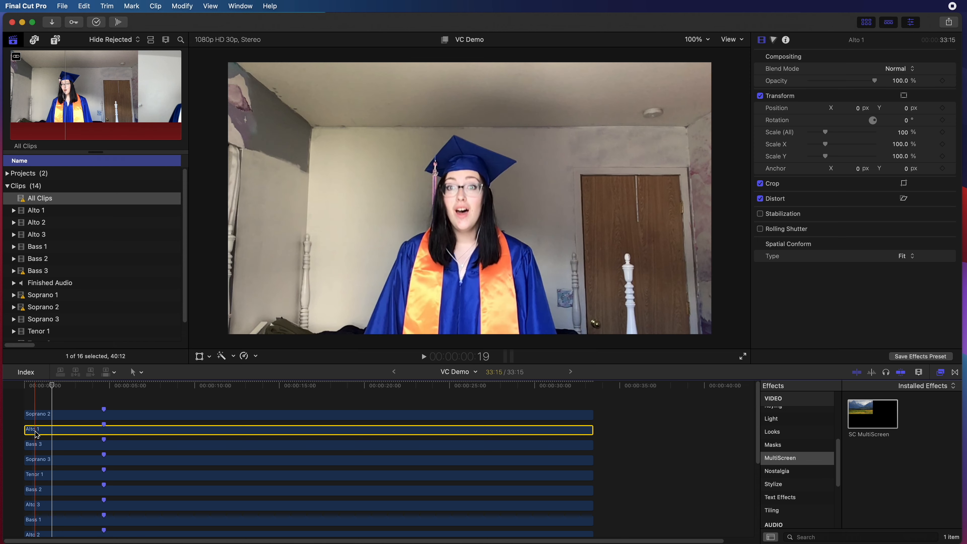
scroll(37, 435, "down", 5)
left_click(39, 450, "shift")
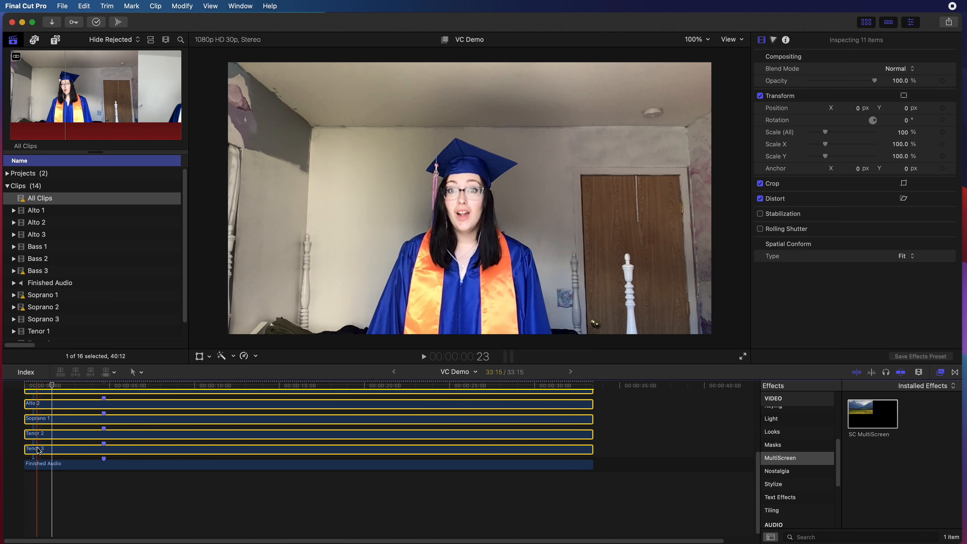
scroll(40, 450, "up", 5)
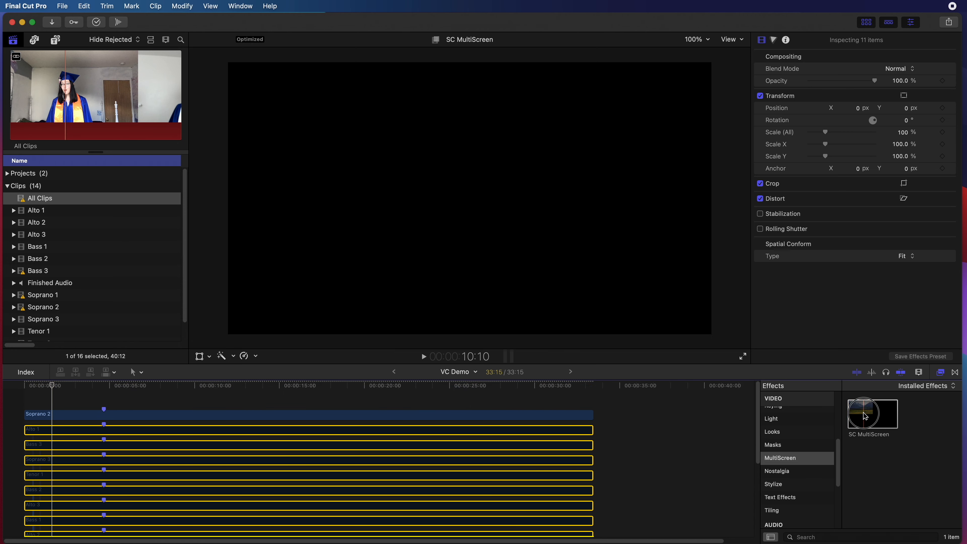
Apply the SC MultiScreen effect to the Soprano 2 clip and set its Layout Spread to 100.
left_click_drag(872, 413, 187, 419)
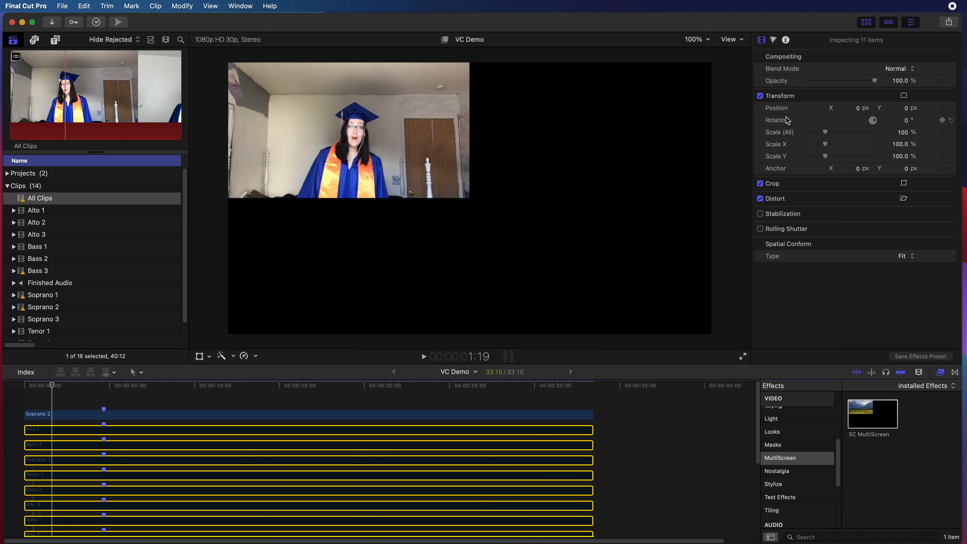
left_click(165, 414)
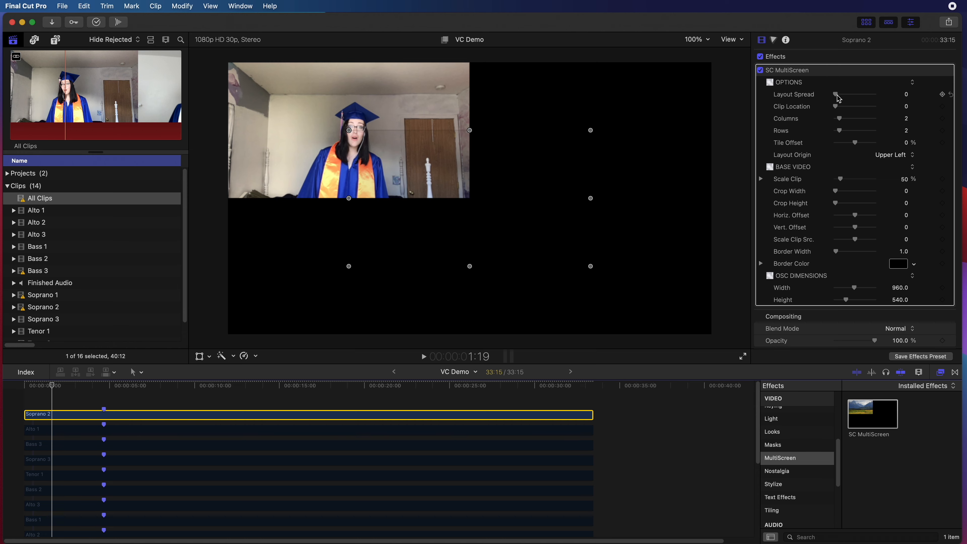
left_click_drag(836, 95, 882, 97)
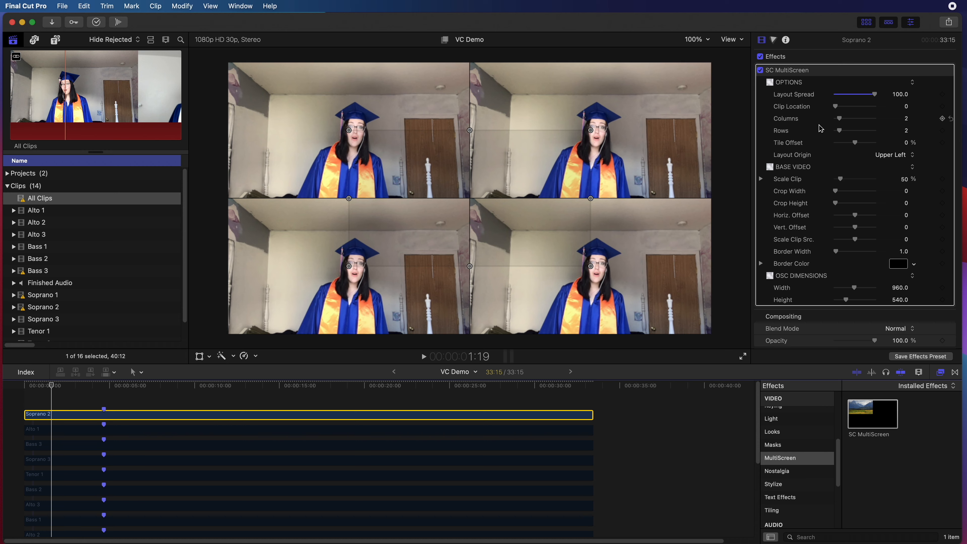
Set the SC MultiScreen grid on Soprano 2 to 4 columns and 3 rows.
left_click(907, 121)
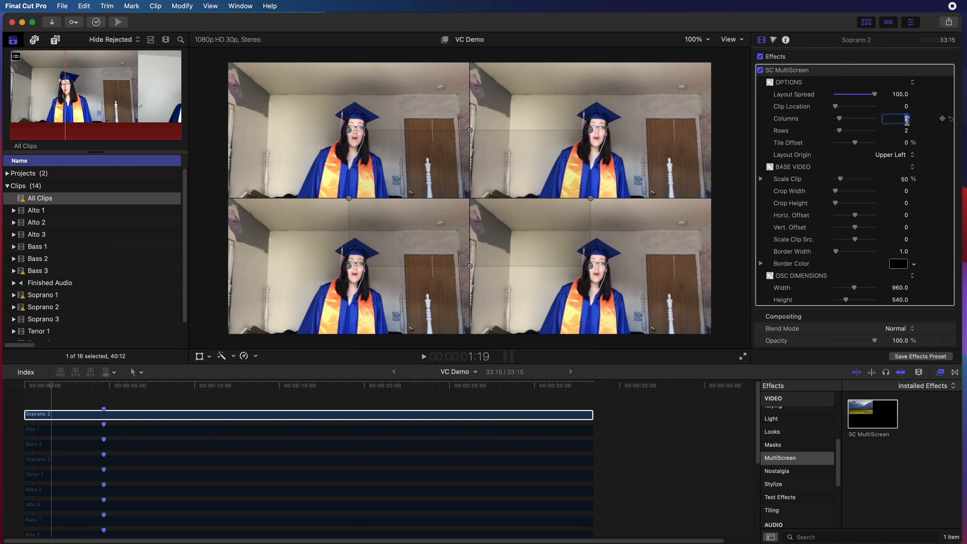
left_click(906, 130)
type("3")
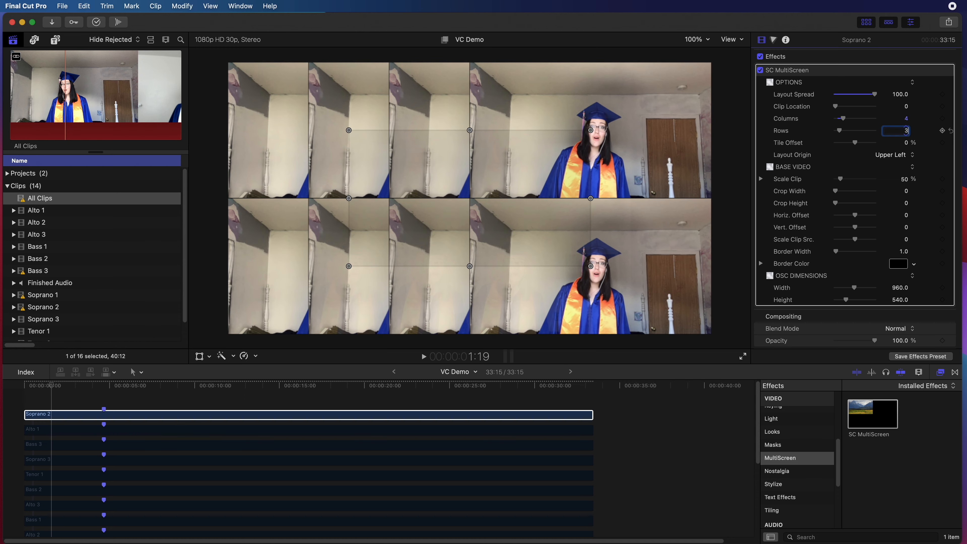
key("Return")
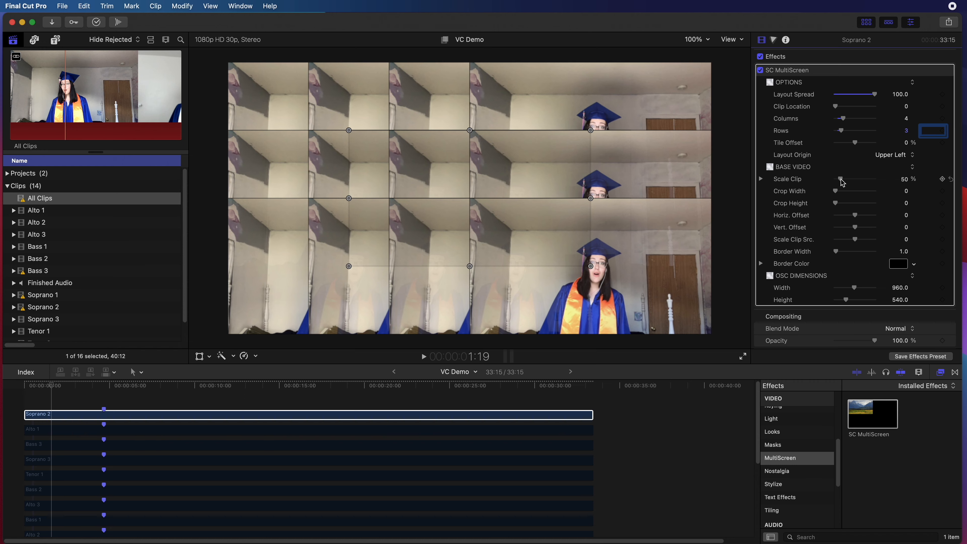
Set the Scale Clip value of the SC MultiScreen effect to 33.3%.
left_click_drag(841, 181, 841, 184)
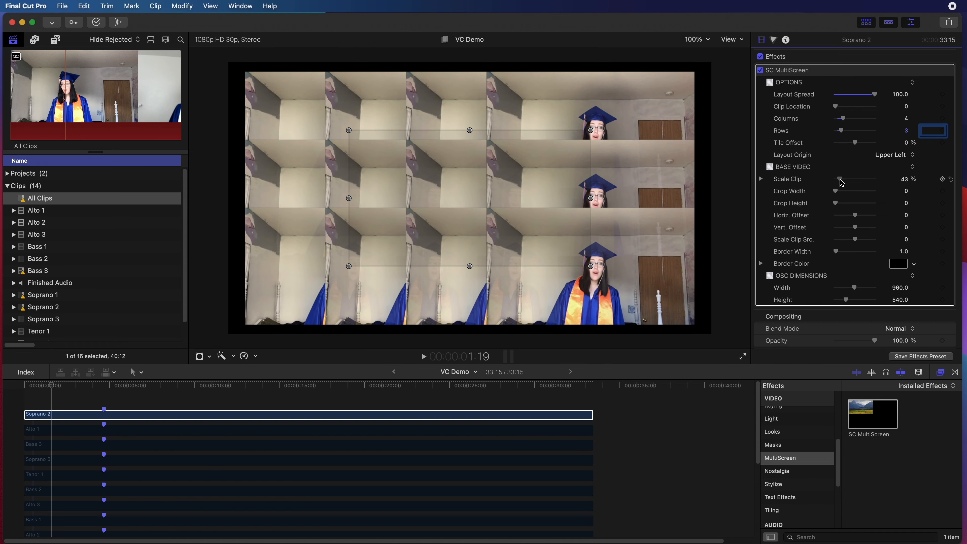
left_click(901, 179)
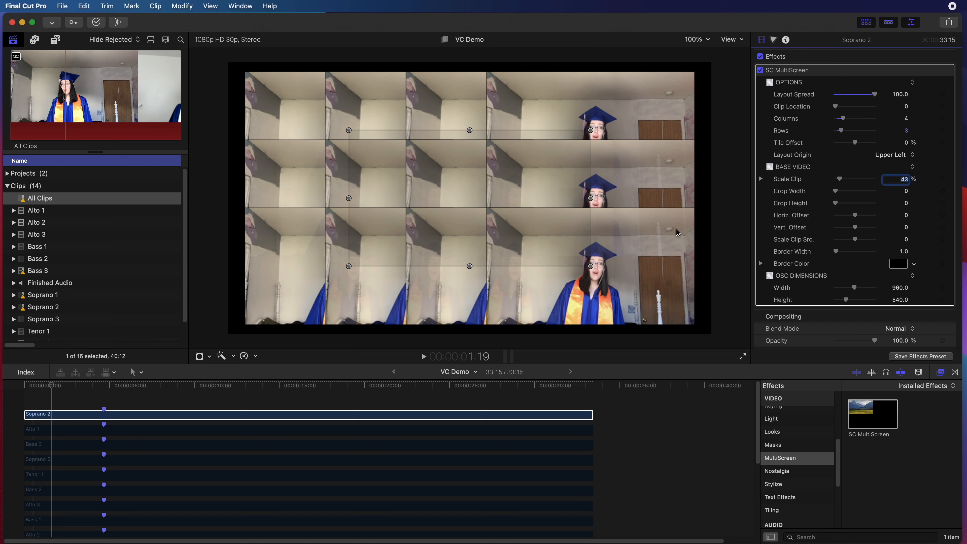
type("3.3")
key("Return")
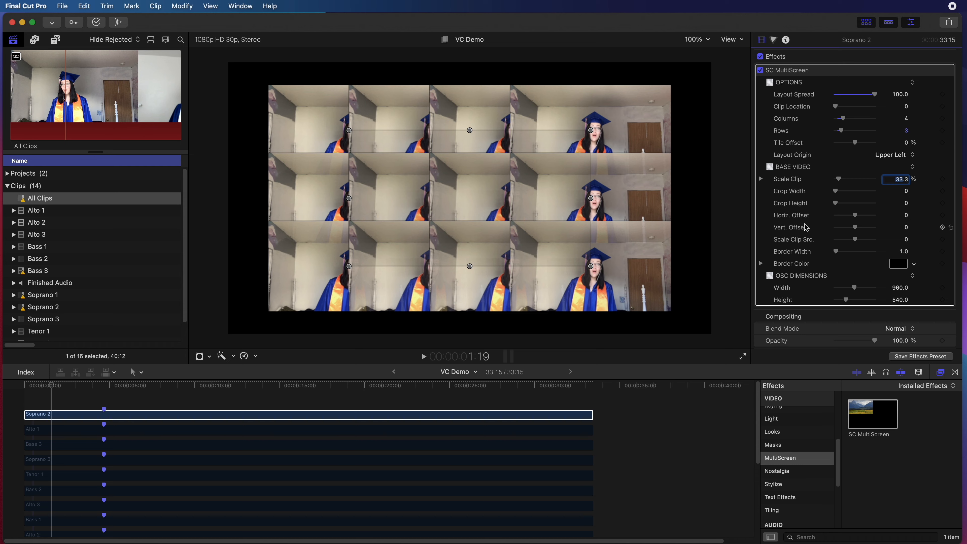
Fit the grid to the frame with Crop Width 25.65, OSC Width 1430 and OSC Height 711.
mouse_move(836, 191)
left_mouse_down()
mouse_move(863, 194)
mouse_move(835, 193)
left_mouse_up()
scroll(855, 282, "down", 1)
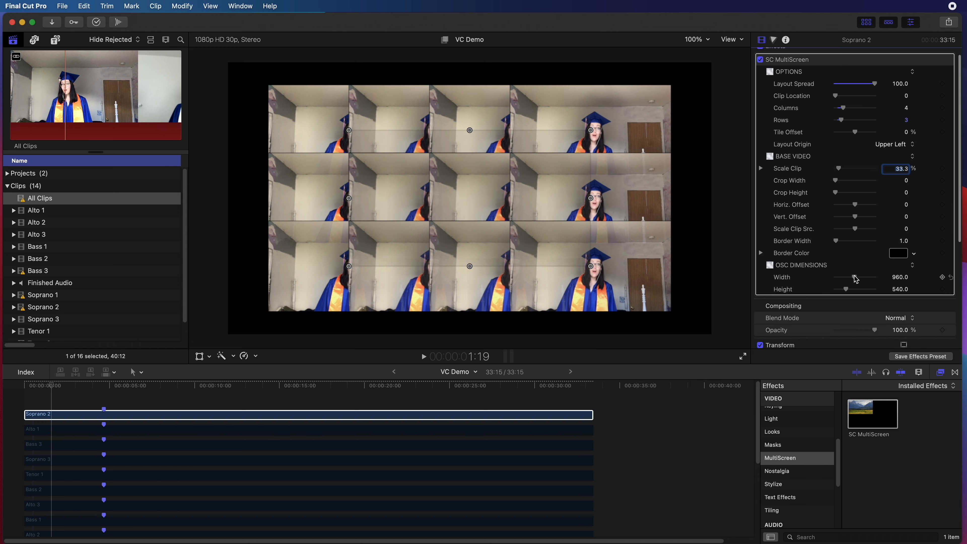
left_click_drag(855, 278, 859, 278)
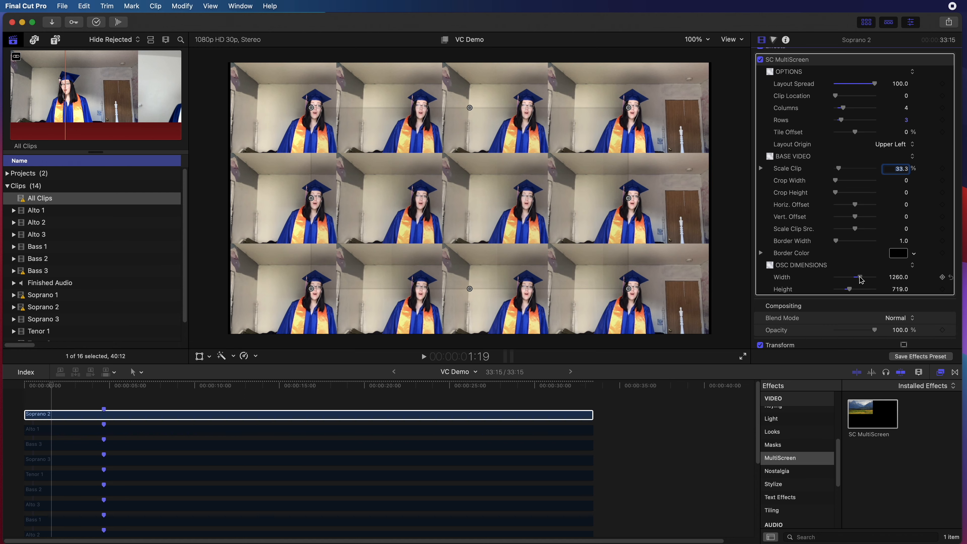
left_click_drag(861, 277, 860, 277)
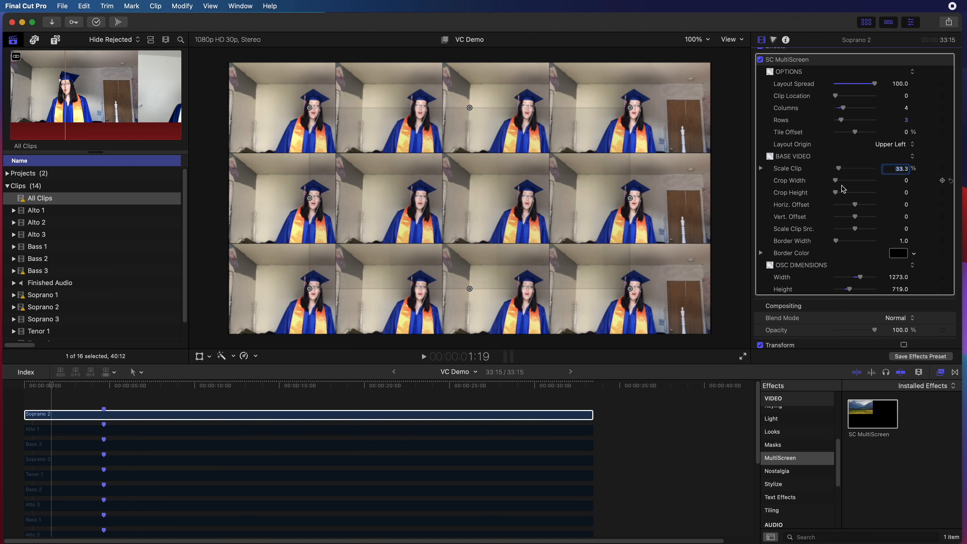
left_click_drag(838, 185, 852, 186)
left_click_drag(860, 277, 861, 277)
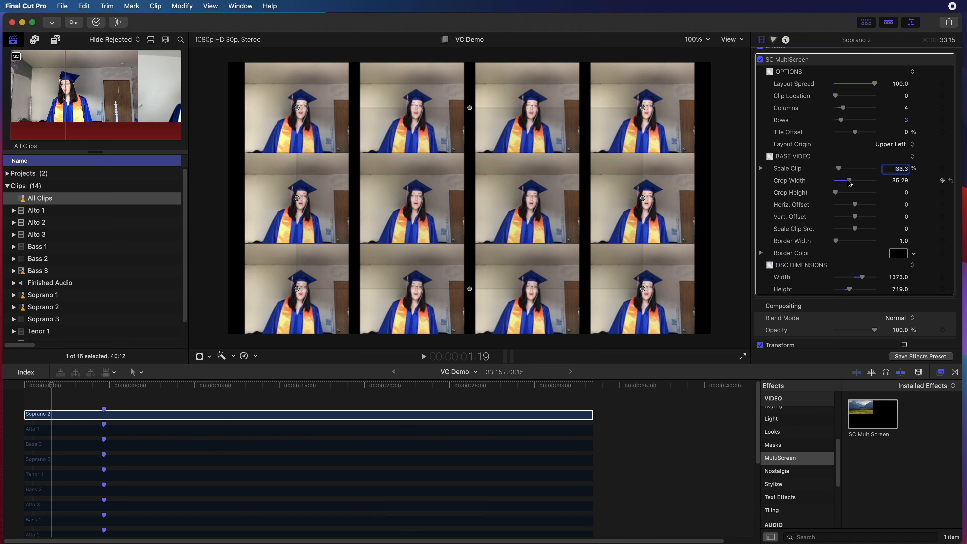
left_click_drag(851, 185, 850, 186)
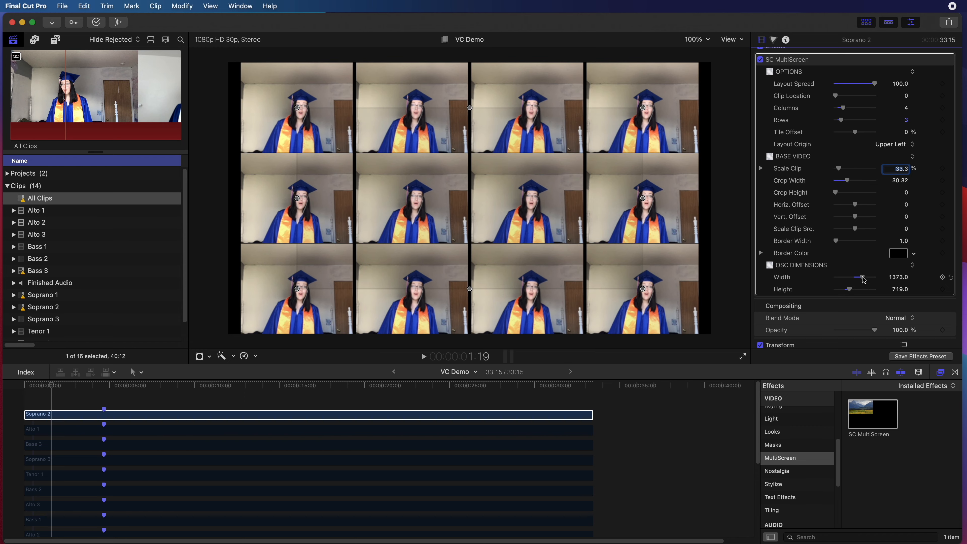
left_click_drag(863, 280, 865, 276)
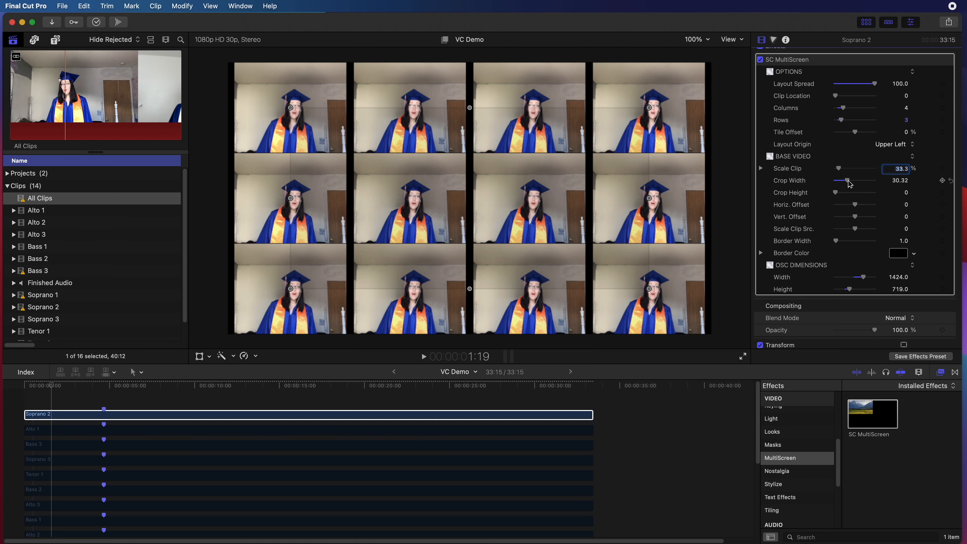
left_click_drag(849, 184, 848, 184)
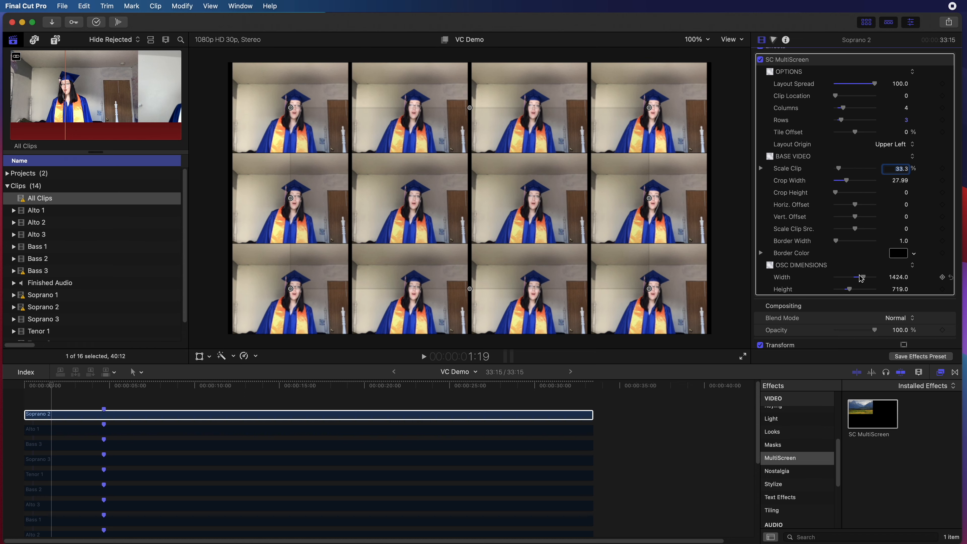
left_click_drag(861, 278, 863, 277)
left_click_drag(849, 183, 848, 184)
left_click_drag(849, 289, 849, 291)
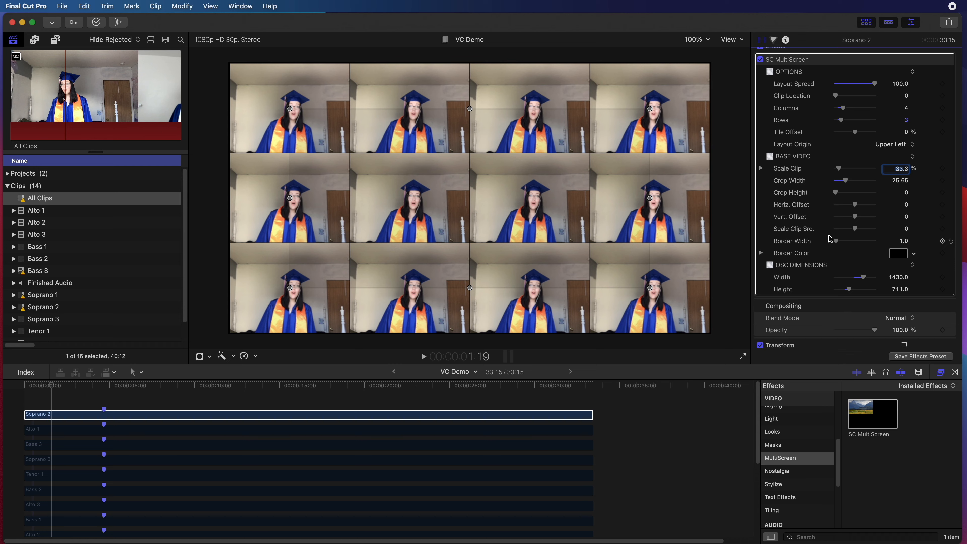
Set the effect's Border Width to 19.25, Layout Spread to 0 and Clip Location to 1.9.
mouse_move(835, 243)
left_mouse_down()
mouse_move(825, 244)
mouse_move(844, 245)
left_mouse_up()
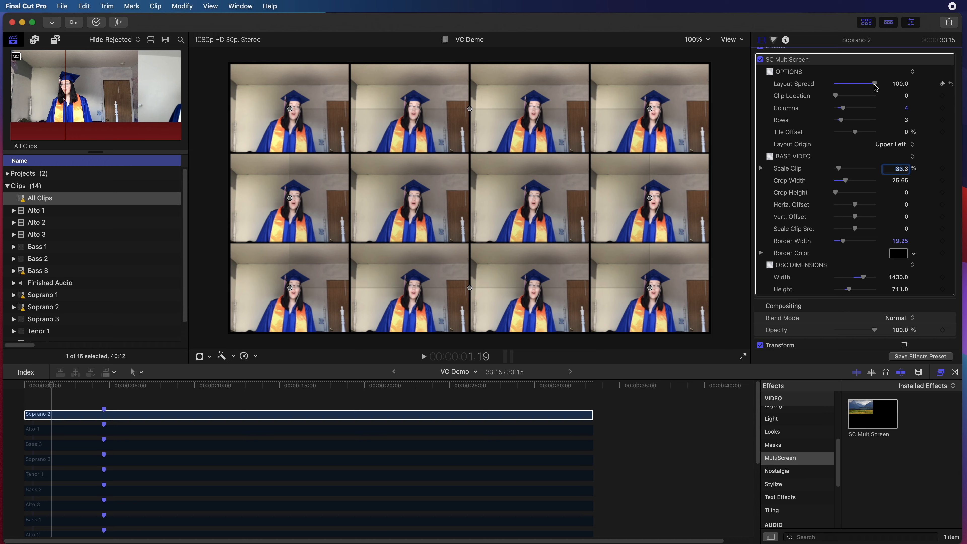
left_click_drag(877, 87, 823, 90)
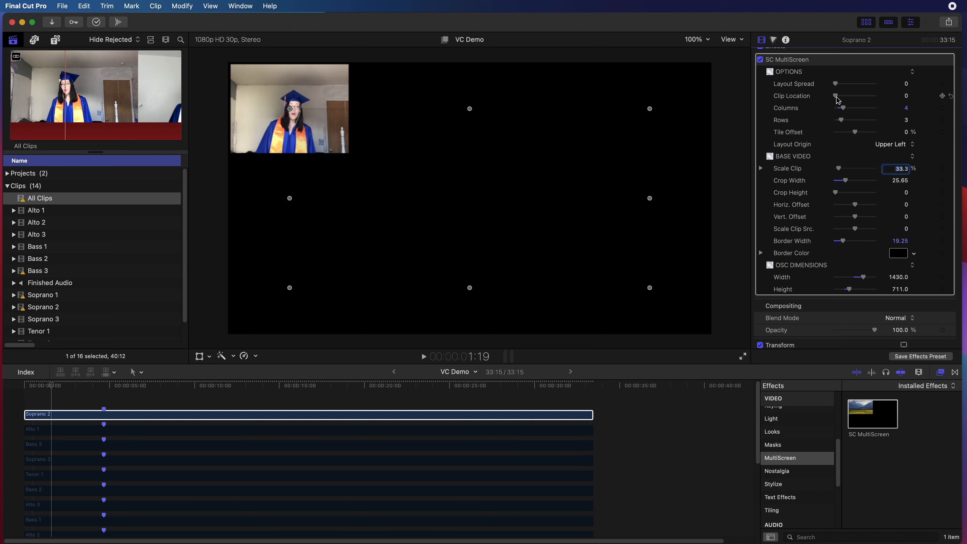
mouse_move(838, 99)
left_mouse_down()
mouse_move(854, 102)
mouse_move(836, 99)
left_mouse_up()
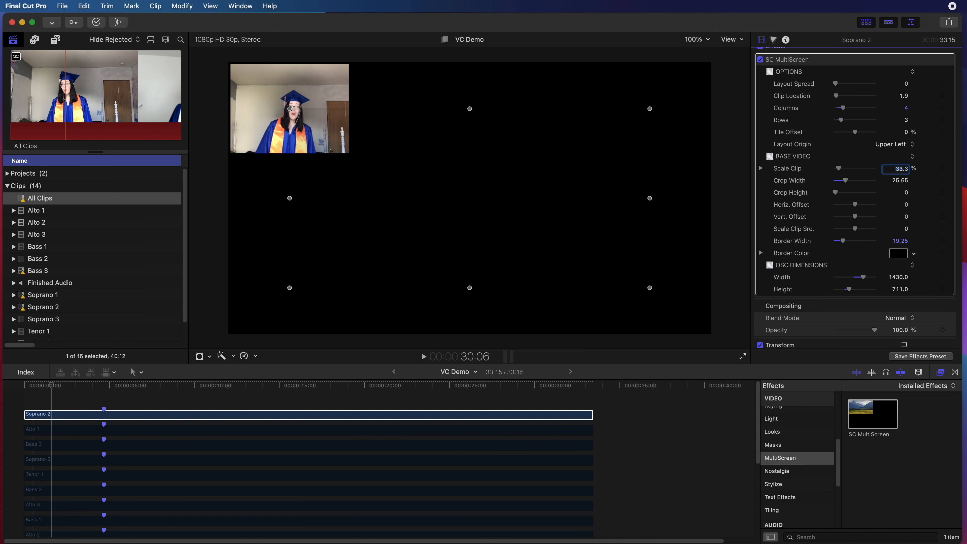
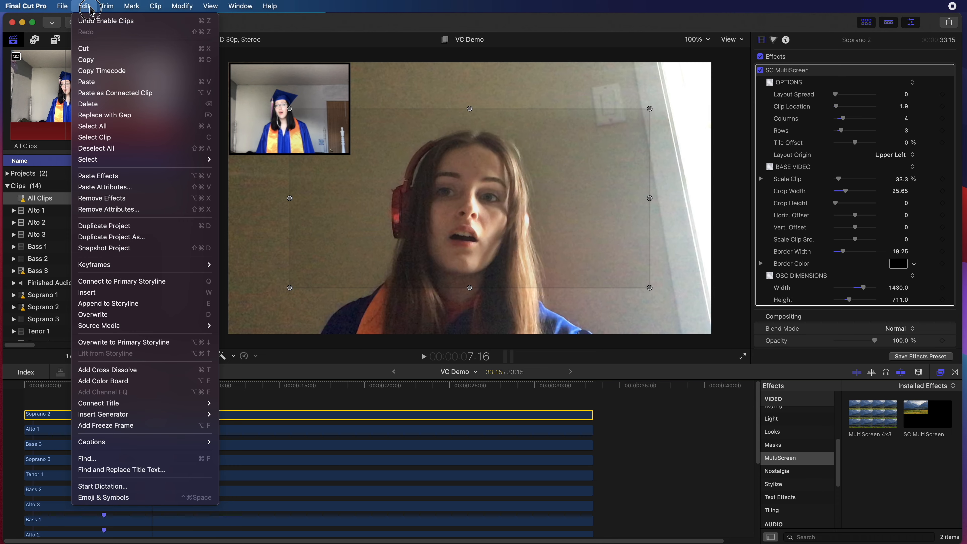
Copy Soprano 2 and paste its SC MultiScreen effect as attributes onto the eleven clips from Alto 1 through Tenor 3.
left_click(86, 60)
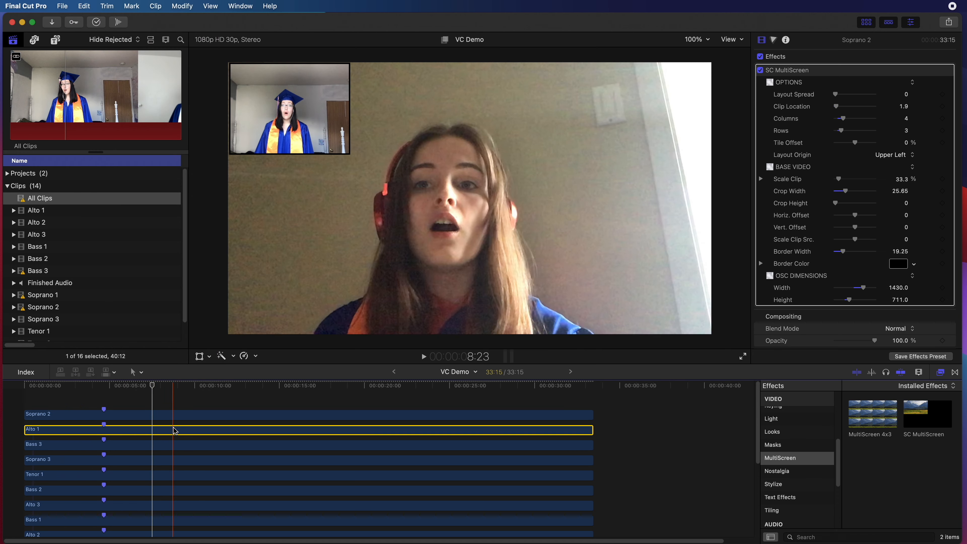
left_click_drag(173, 424, 149, 497)
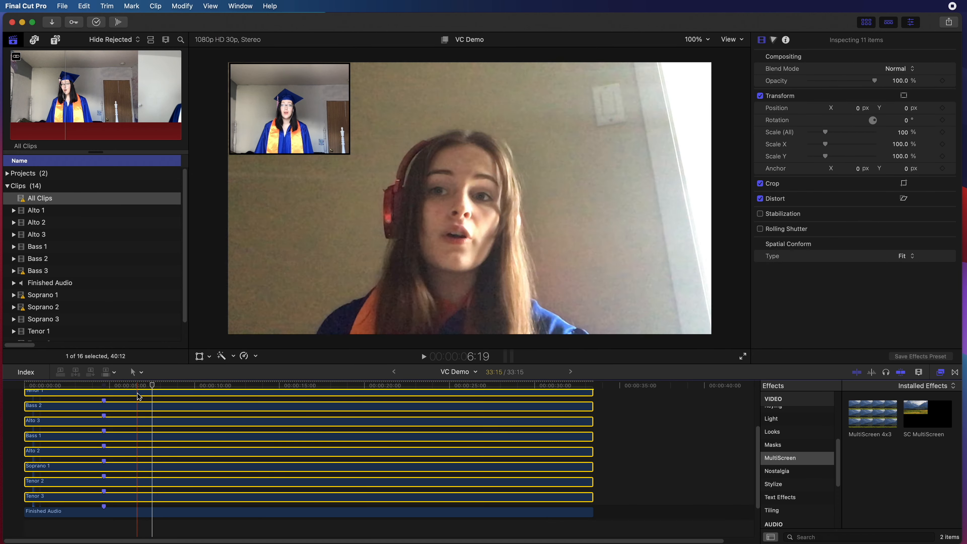
scroll(140, 396, "up", 5)
left_click(91, 4)
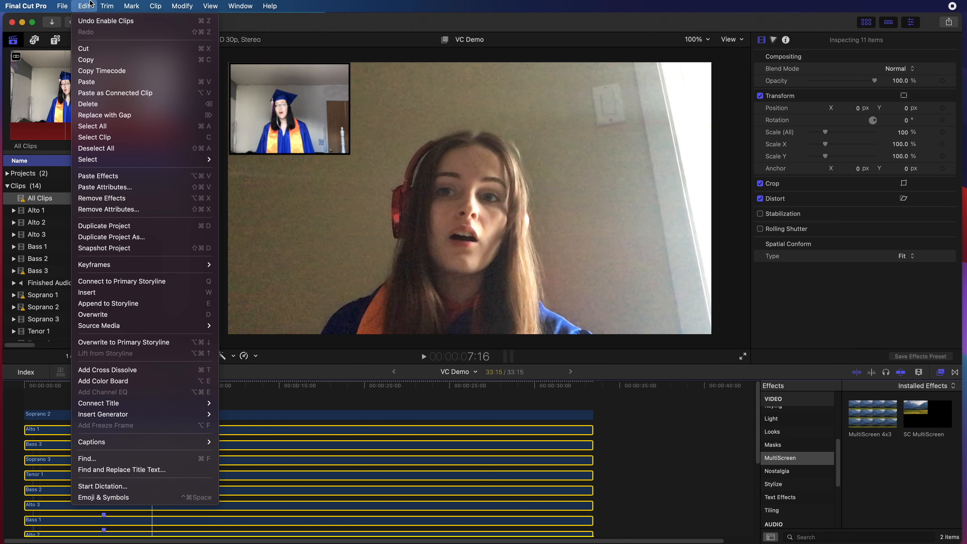
left_click(113, 187)
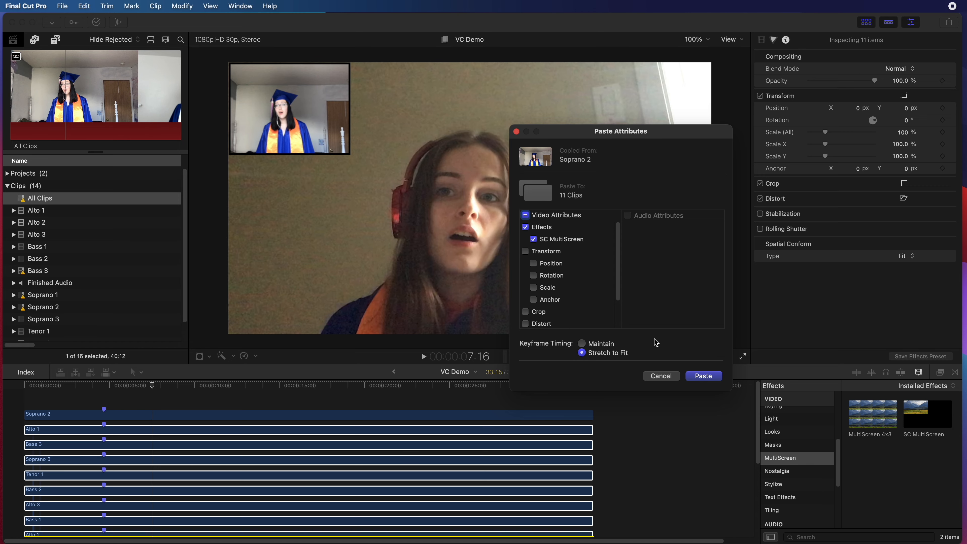
left_click(703, 376)
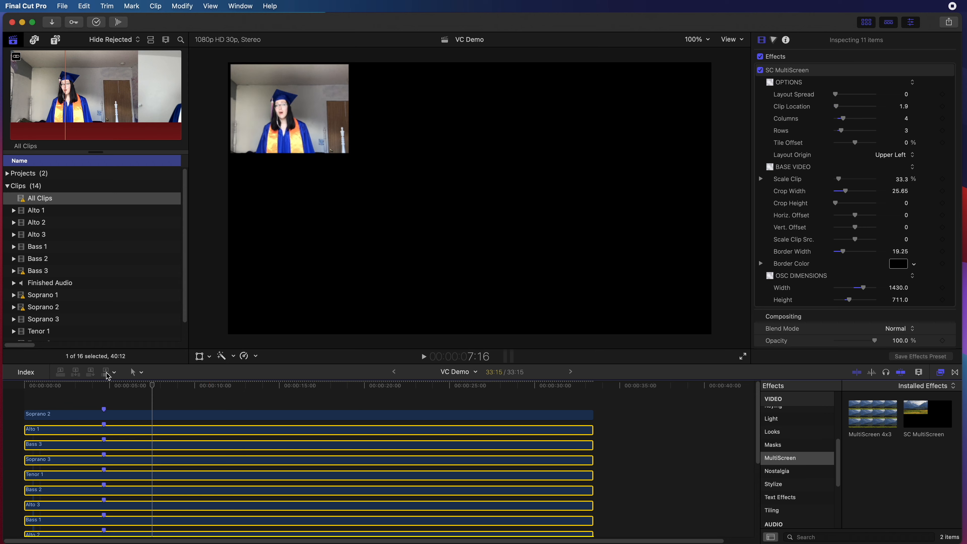
Move Alto 1 to the third cell of the grid's first row by setting its Clip Location to 16.58.
left_click(104, 386)
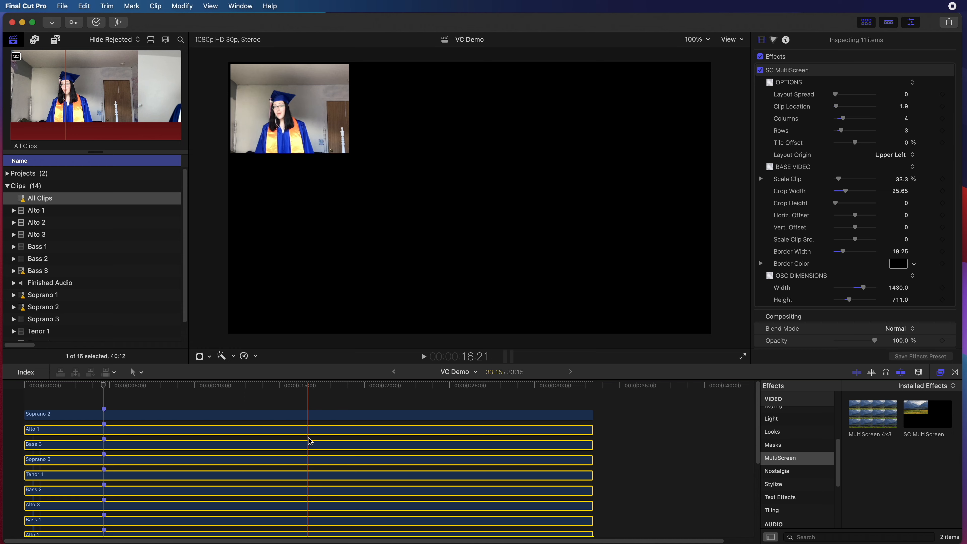
left_click(625, 462)
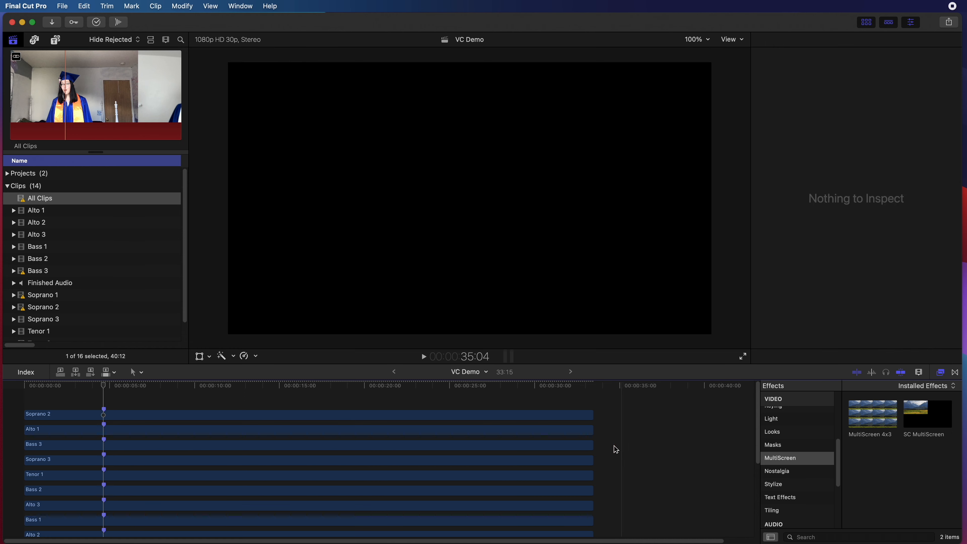
left_click(216, 430)
left_click(216, 384)
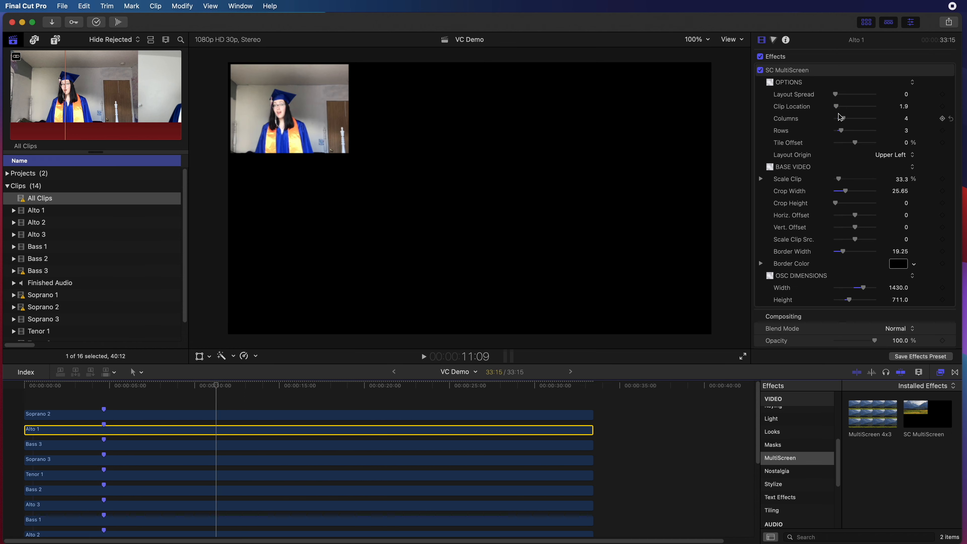
mouse_move(836, 107)
left_mouse_down()
mouse_move(856, 113)
mouse_move(842, 110)
left_mouse_up()
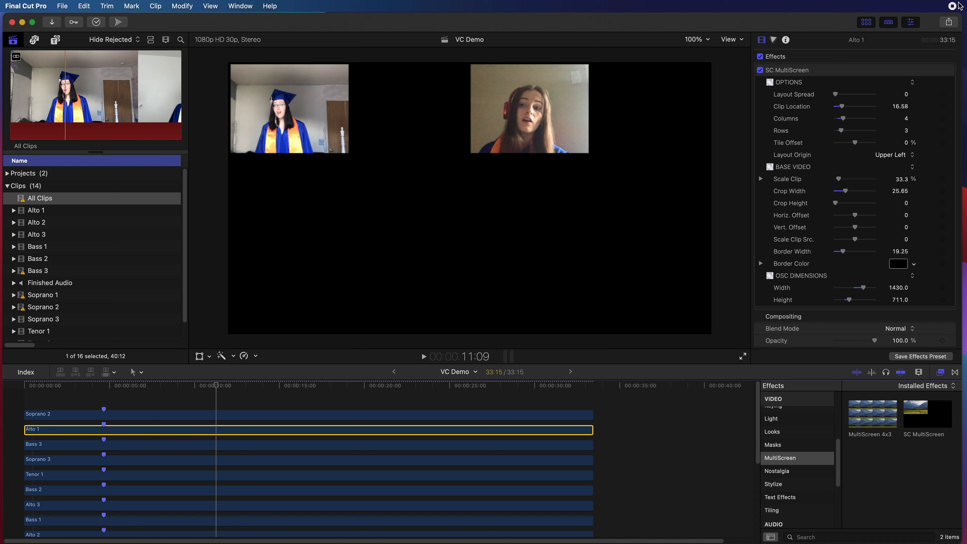
Reframe Soprano 2 in its cell with Scale Clip Src. 23.86, Horiz. Offset 0.78 and Vert. Offset -0.39.
left_click(952, 6)
left_click(221, 378)
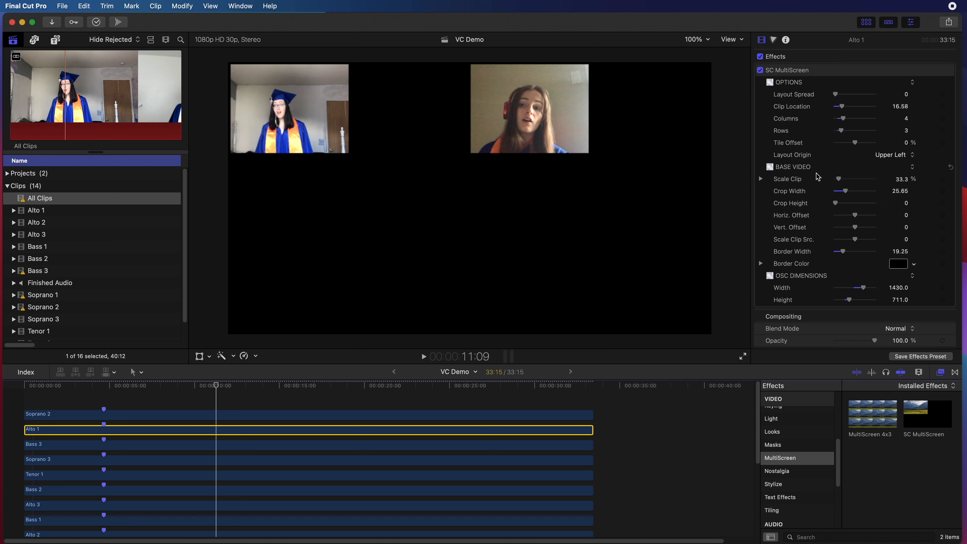
left_click(127, 414)
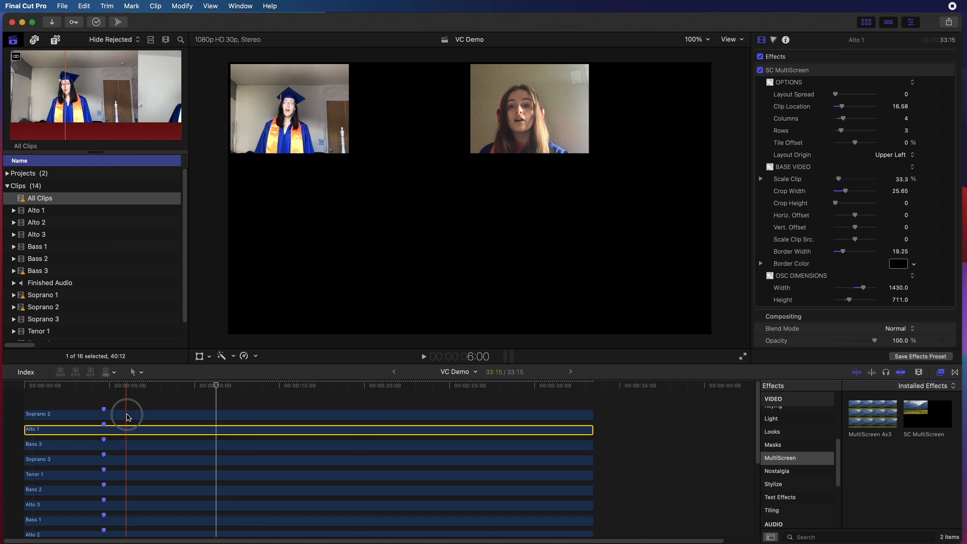
left_click(128, 385)
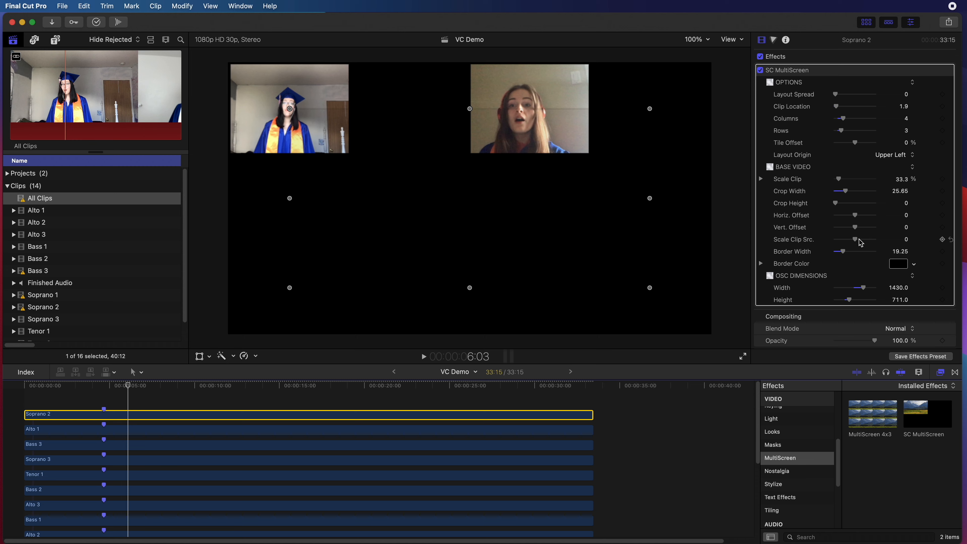
mouse_move(856, 244)
left_mouse_down()
mouse_move(866, 243)
mouse_move(857, 220)
mouse_move(856, 230)
left_mouse_up()
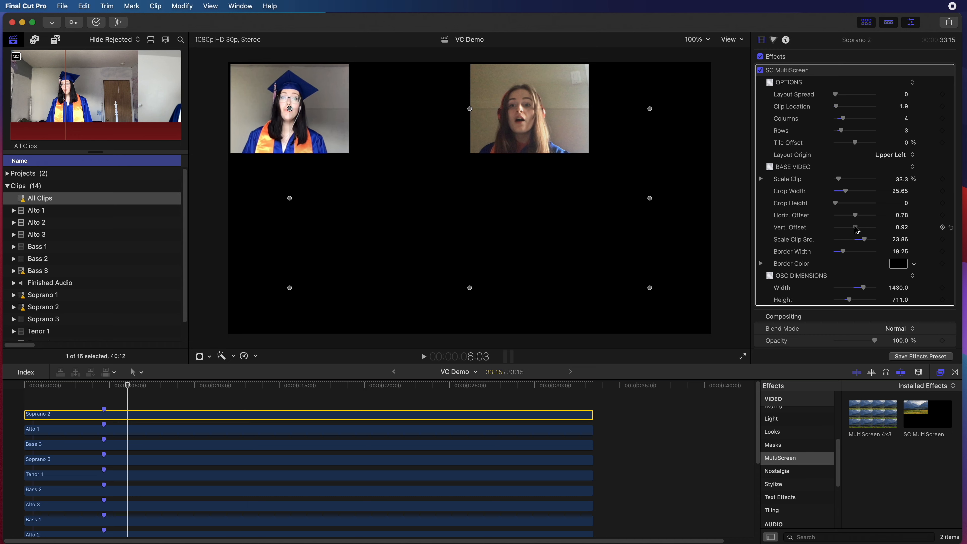
left_click(856, 229)
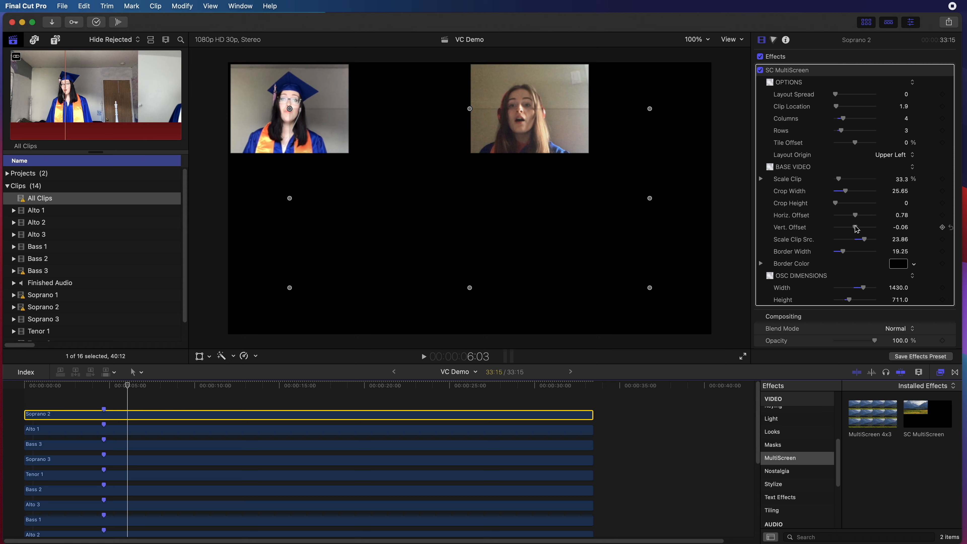
left_click(856, 230)
left_click(950, 5)
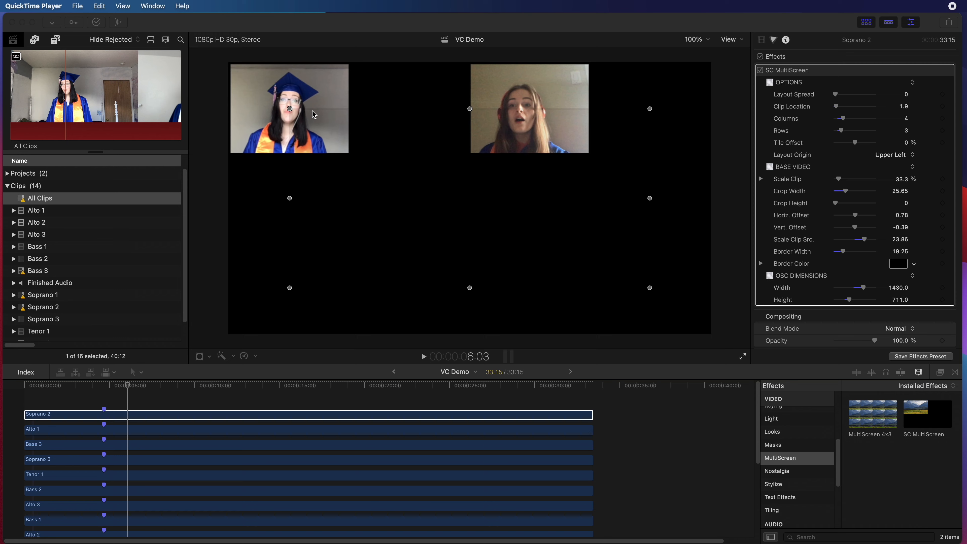
Move Alto 1 to the fourth cell of the grid's first row and adjust its source scale and vertical offset.
left_click(178, 430)
left_click_drag(841, 106, 845, 107)
left_click_drag(855, 228, 858, 228)
left_click_drag(839, 180, 839, 181)
key("super+z")
left_click_drag(855, 239, 859, 239)
Move Bass 3 to the third cell of the grid's first row, then enlarge and recenter the singer in it.
left_click(137, 444)
left_click_drag(835, 106, 842, 107)
left_click_drag(855, 240, 863, 240)
left_click_drag(855, 215, 854, 216)
left_click_drag(854, 228, 855, 227)
Relocate Soprano 3 to its own grid cell, and enlarge and recenter Bass 2 within its cell.
left_click(172, 459)
left_click_drag(835, 107, 854, 107)
left_click(173, 476)
left_click(179, 490)
left_click_drag(855, 240, 861, 240)
left_click_drag(855, 216, 853, 227)
Move Alto 3 to the fourth cell of the grid's second row.
left_click(191, 505)
left_click(828, 98)
left_click_drag(835, 106, 856, 107)
Disable SC MultiScreen on Bass 1 and turn it into a compound clip named Bass 1 Compound Clip.
left_click(109, 512)
left_click(109, 520)
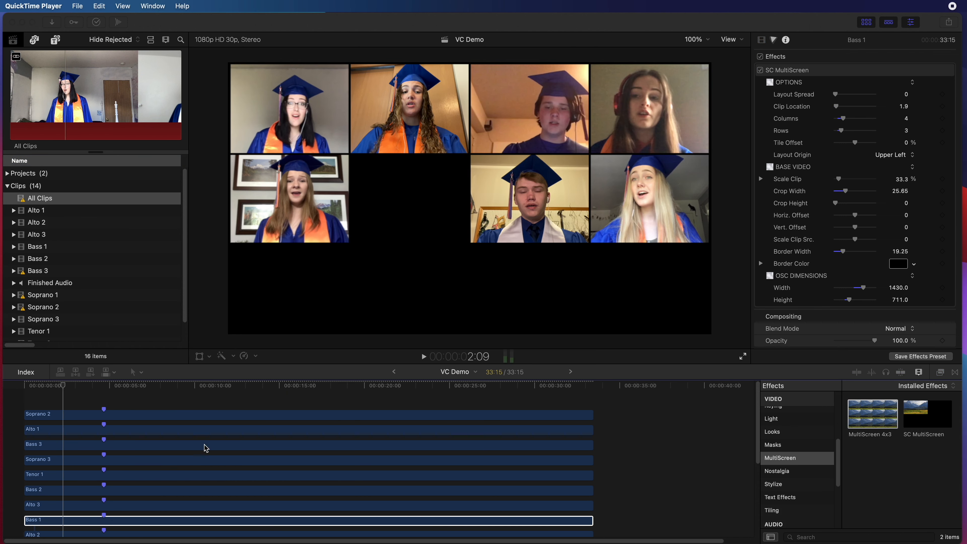
left_click(160, 375)
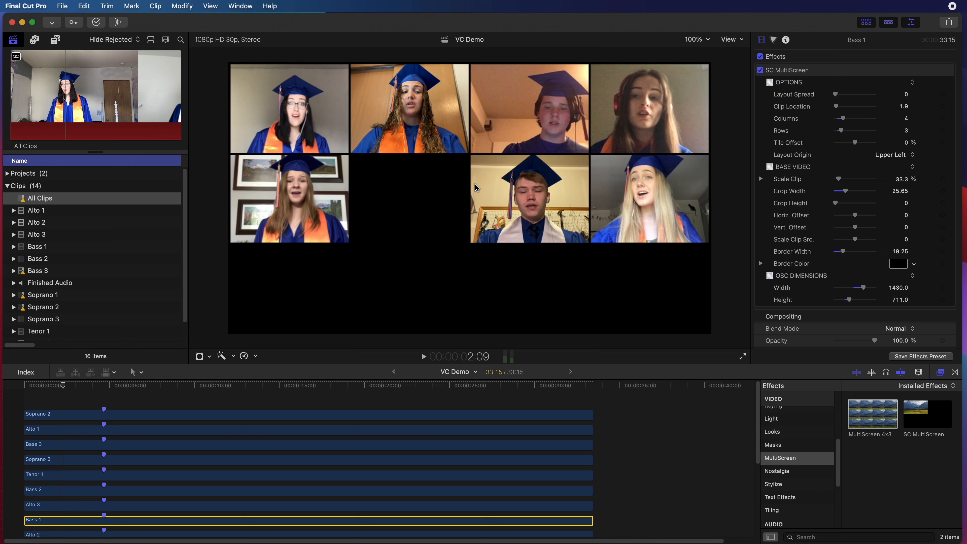
left_click(760, 70)
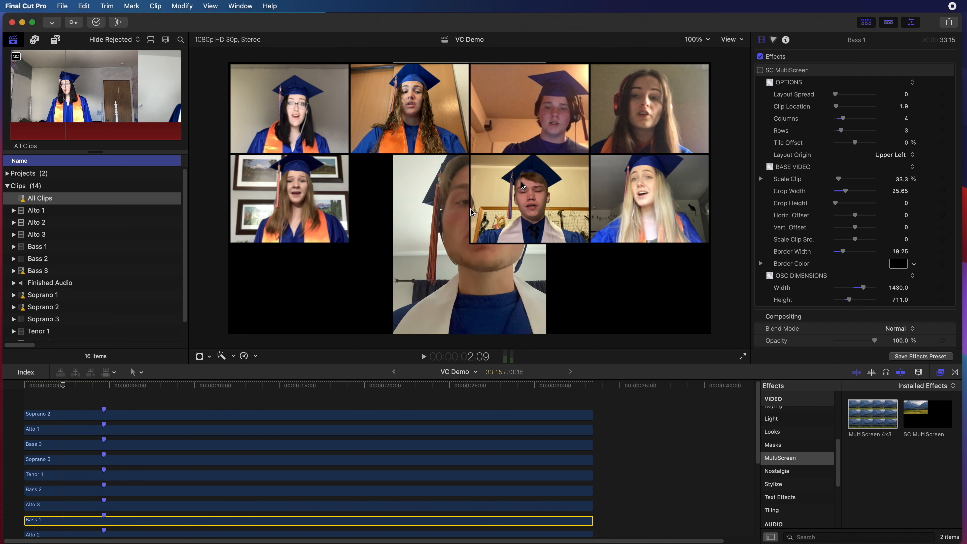
left_click(138, 522)
right_click(138, 521)
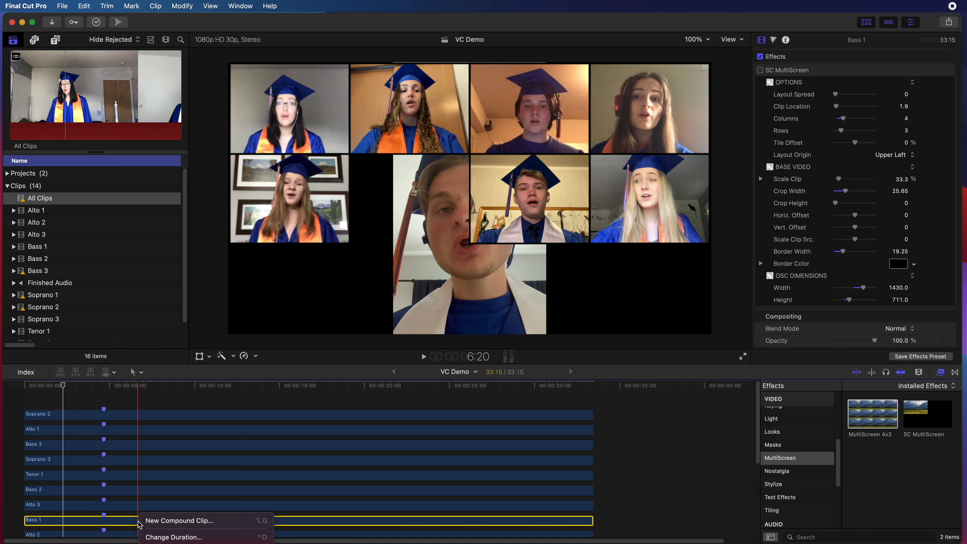
left_click(174, 521)
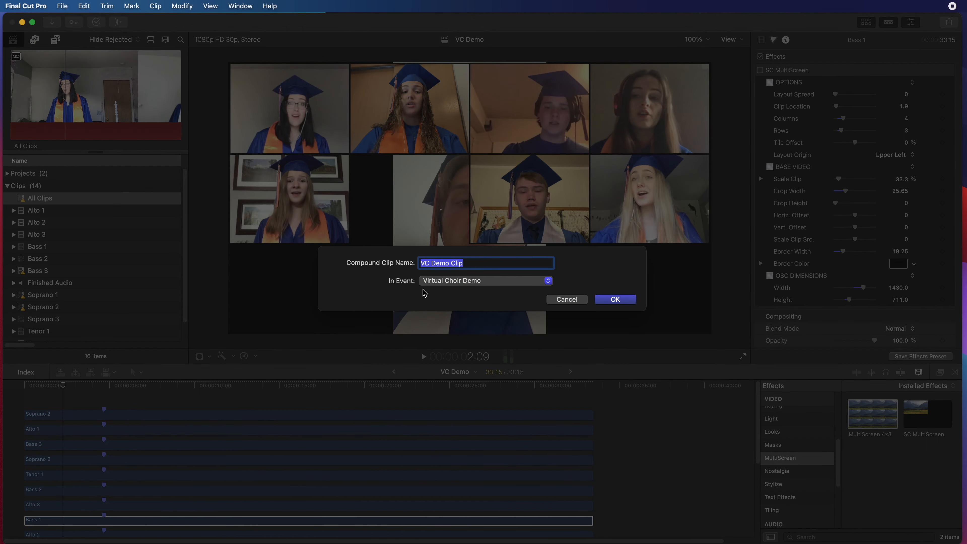
key("Right")
key("Return")
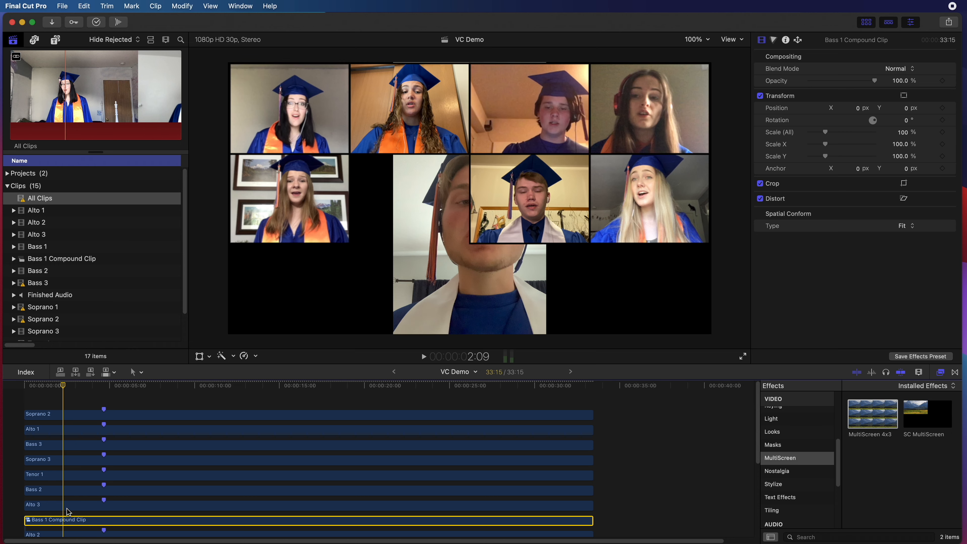
Apply the MultiScreen 4x3 preset to Bass 1 Compound Clip and place it in the second cell of the grid's second row.
left_click_drag(871, 415, 330, 529)
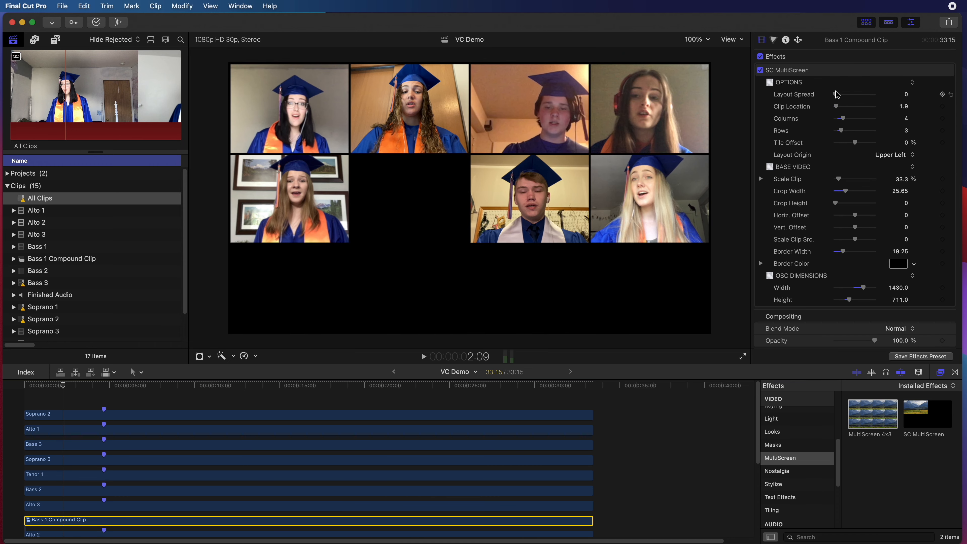
left_click_drag(838, 109, 851, 107)
mouse_move(856, 239)
left_mouse_down()
mouse_move(867, 240)
mouse_move(856, 229)
left_mouse_up()
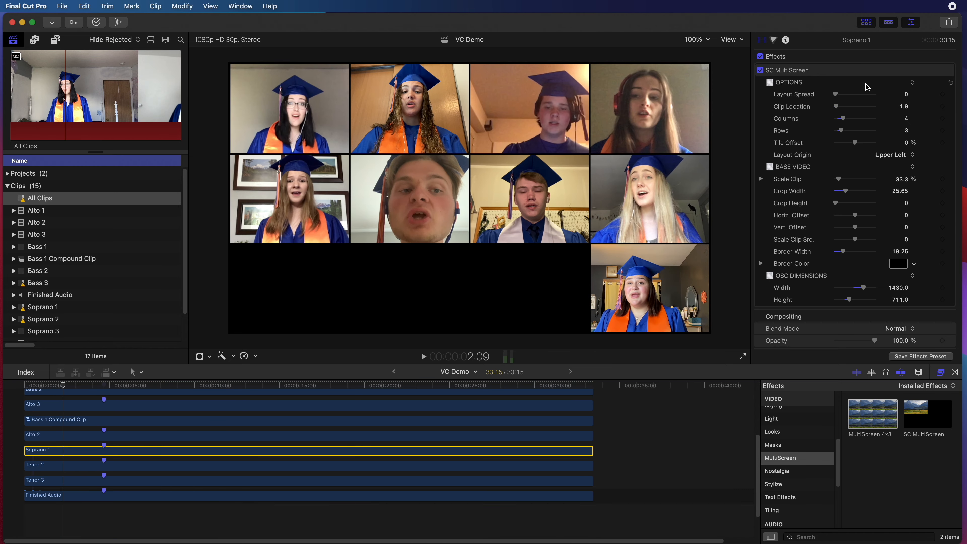
Arrange Soprano 1, Tenor 2 and Tenor 3 in the grid's third row and adjust the singers' framing, with Soprano 1 at Scale Clip Src. 8.99.
left_click_drag(837, 108, 863, 106)
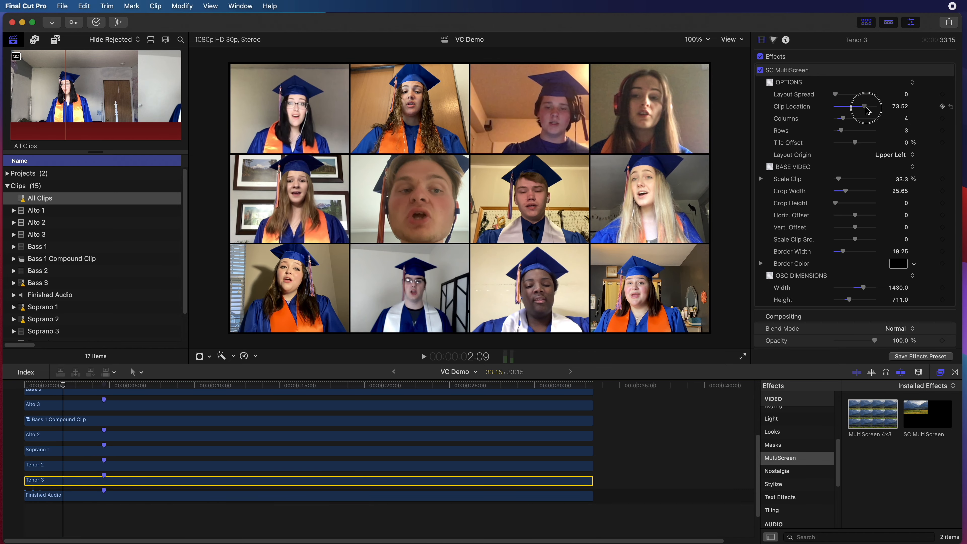
left_click_drag(862, 239, 854, 229)
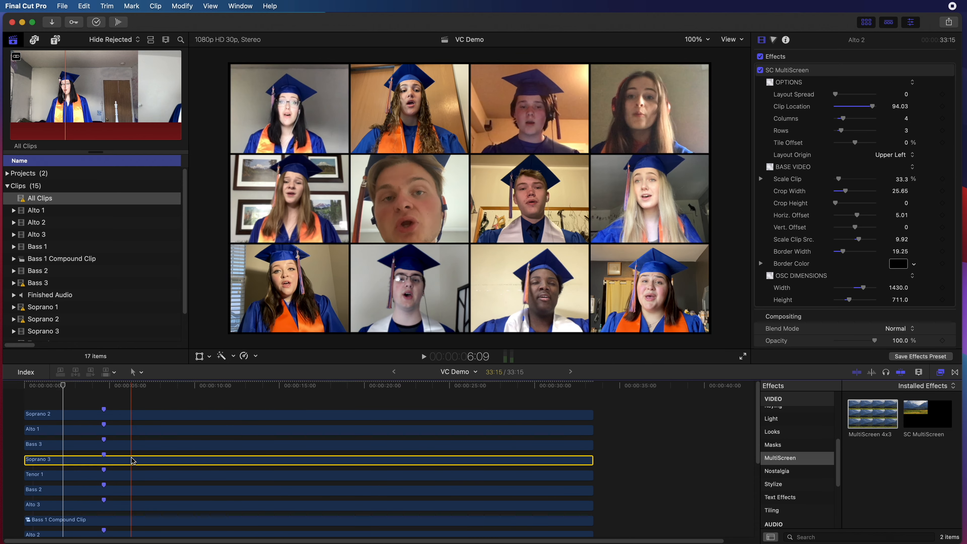
left_click_drag(862, 240, 858, 242)
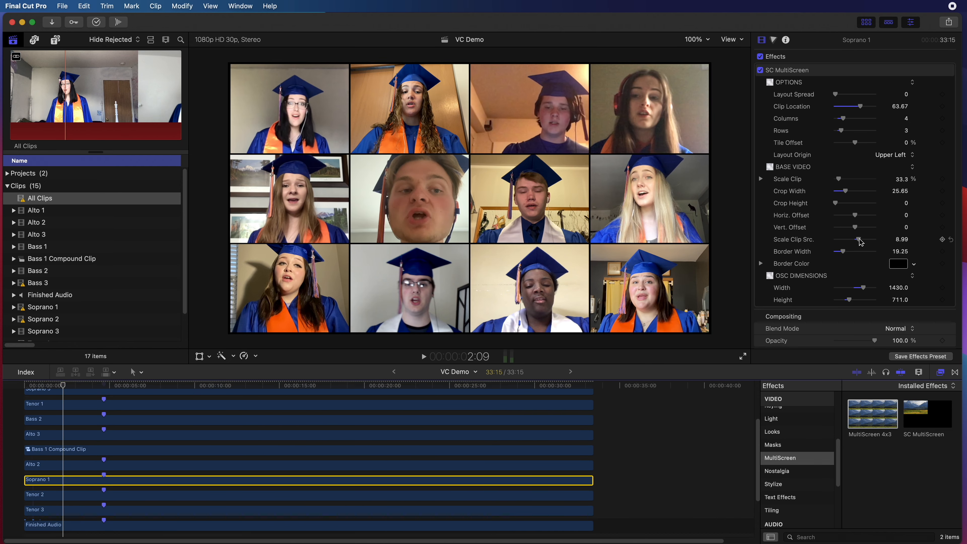
left_click_drag(854, 227, 854, 230)
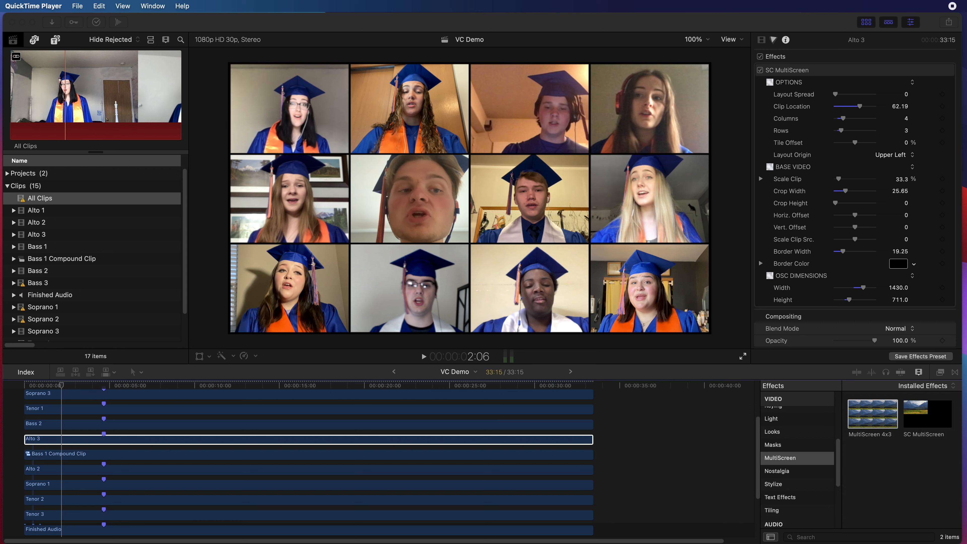
Play the project from about 2 seconds to check the full twelve-singer grid.
left_click(62, 387)
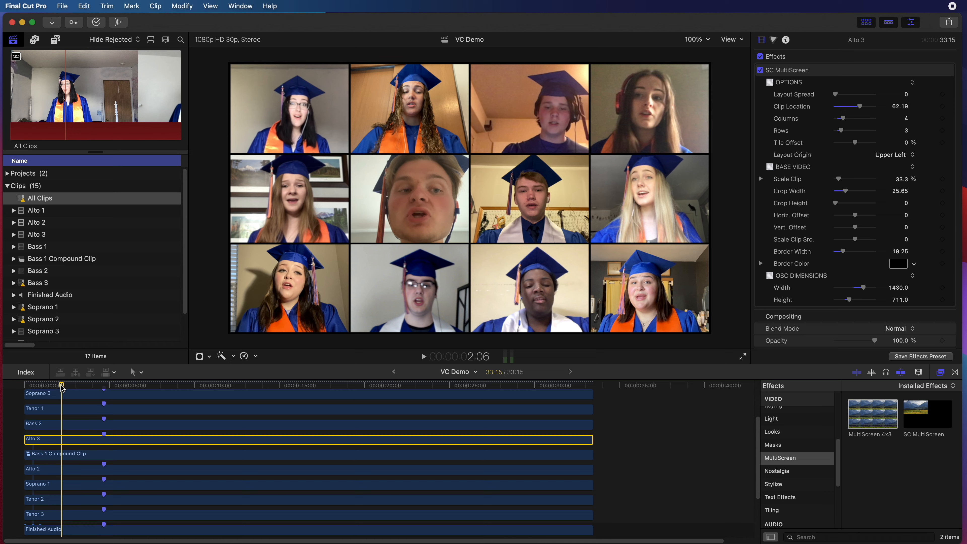
key("space")
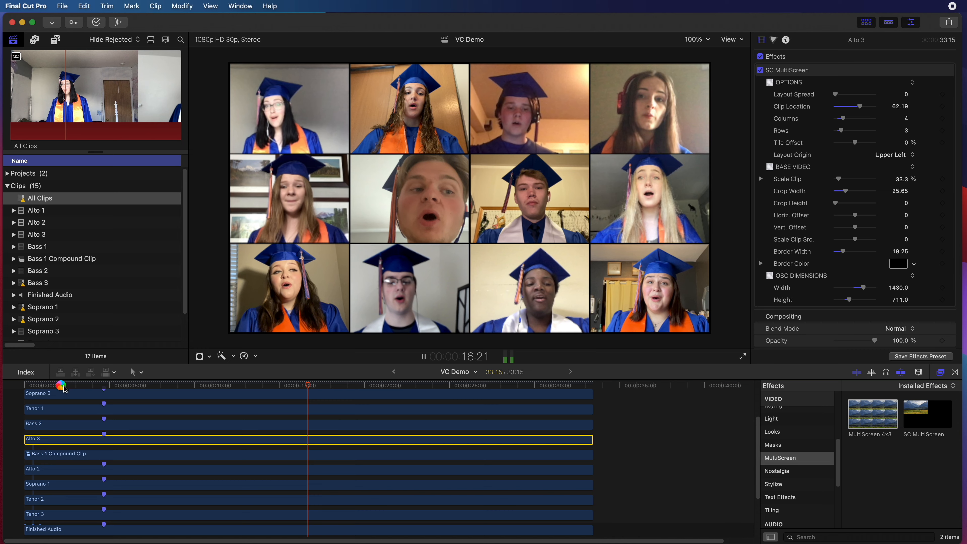
key("space")
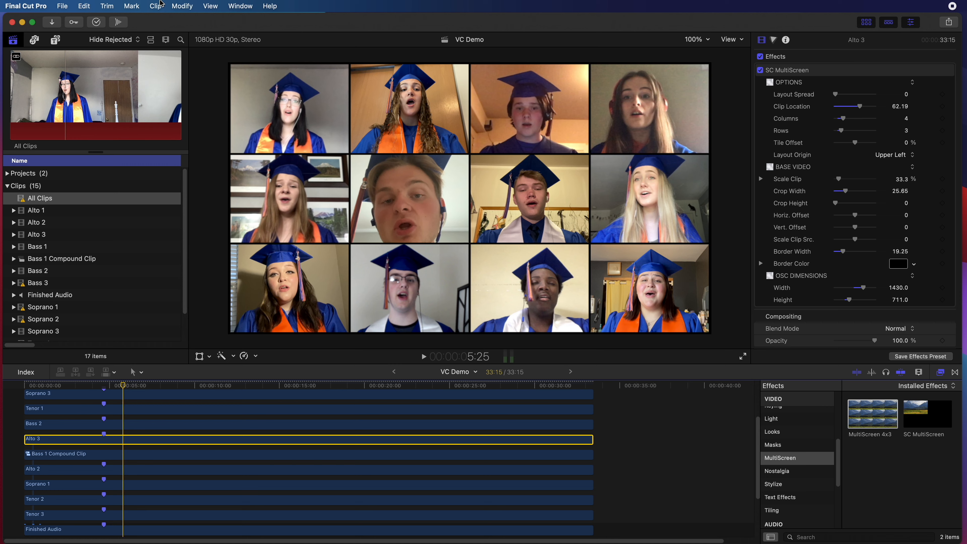
Render the entire project and play the grid back from near the start.
left_click(182, 6)
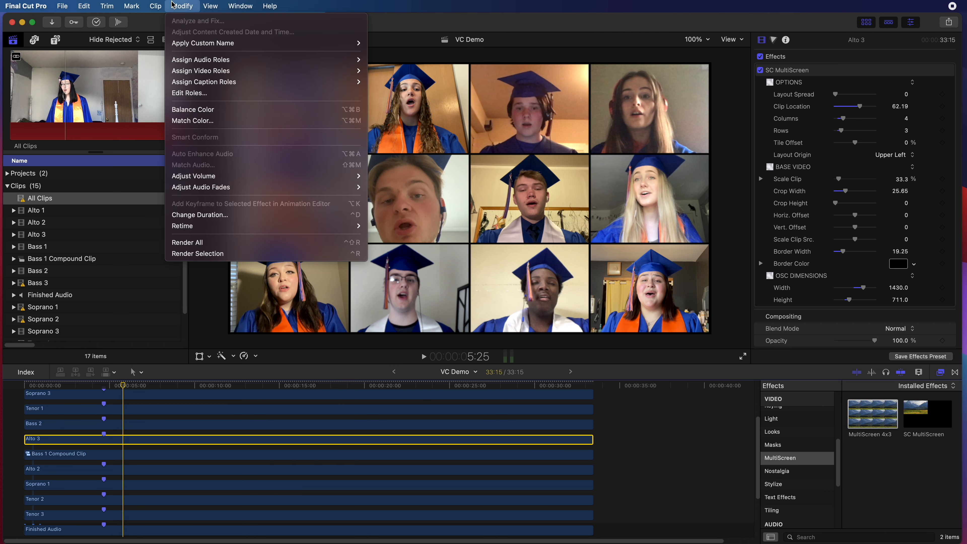
left_click(223, 244)
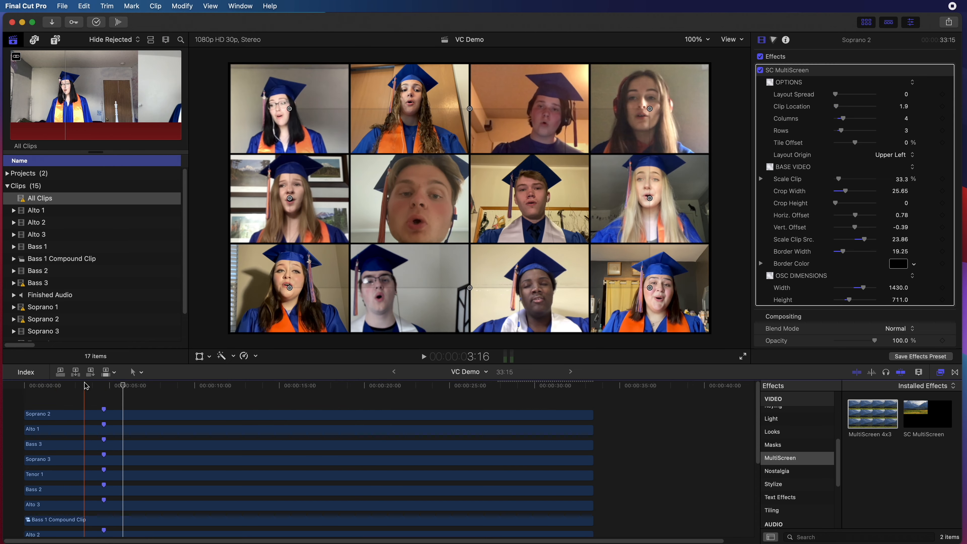
left_click(76, 397)
key("space")
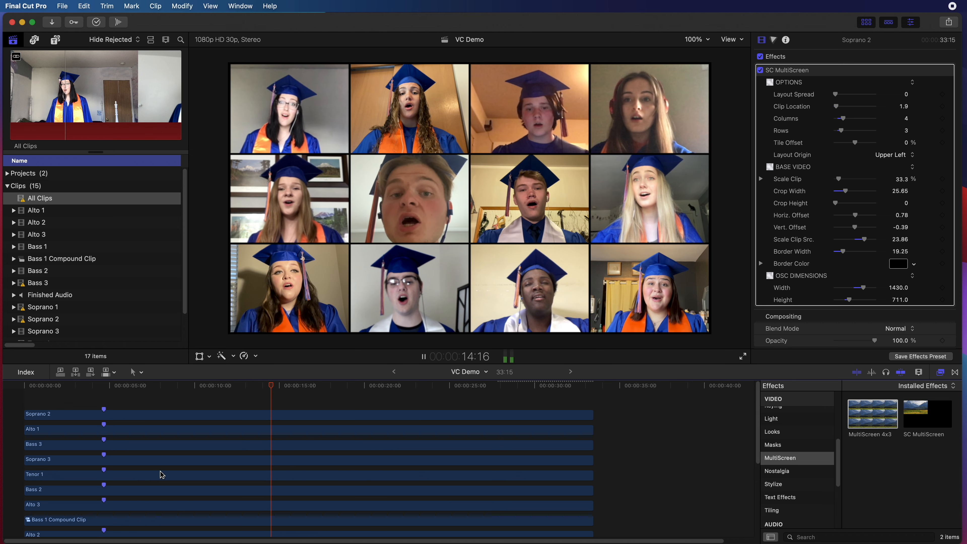
key("space")
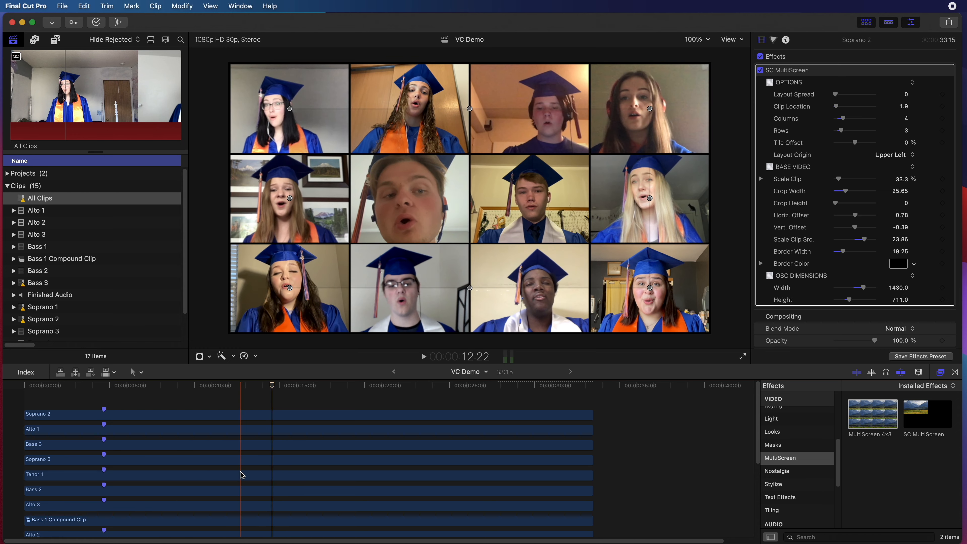
Slip the contents of Bass 2 slightly earlier with the Trim tool, keeping the clip's place in the timeline.
scroll(199, 473, "down", 1)
scroll(216, 453, "down", 4)
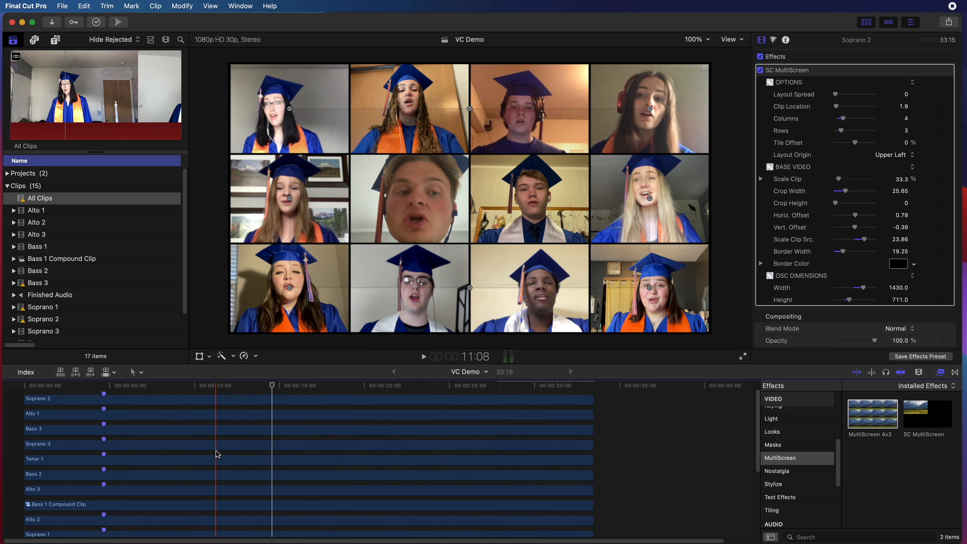
scroll(217, 454, "down", 2)
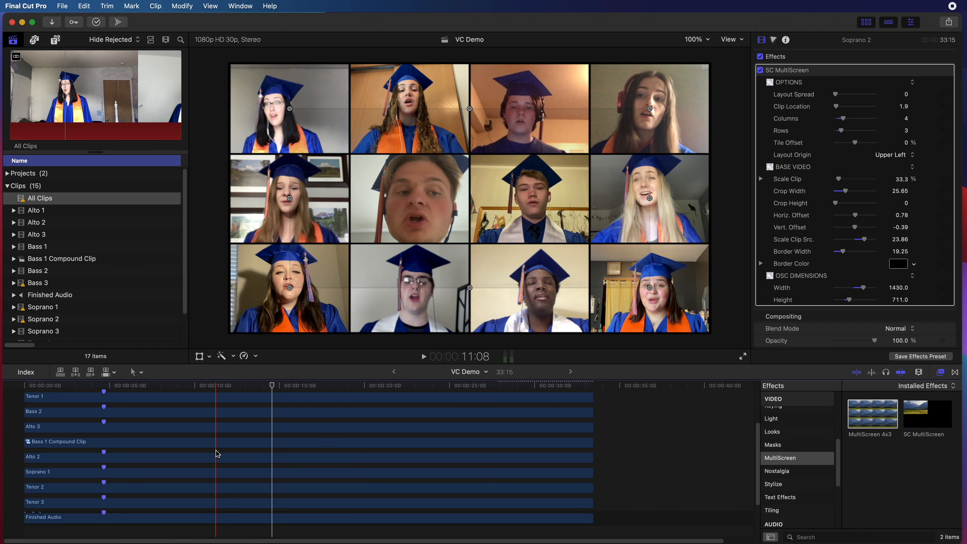
scroll(217, 454, "up", 6)
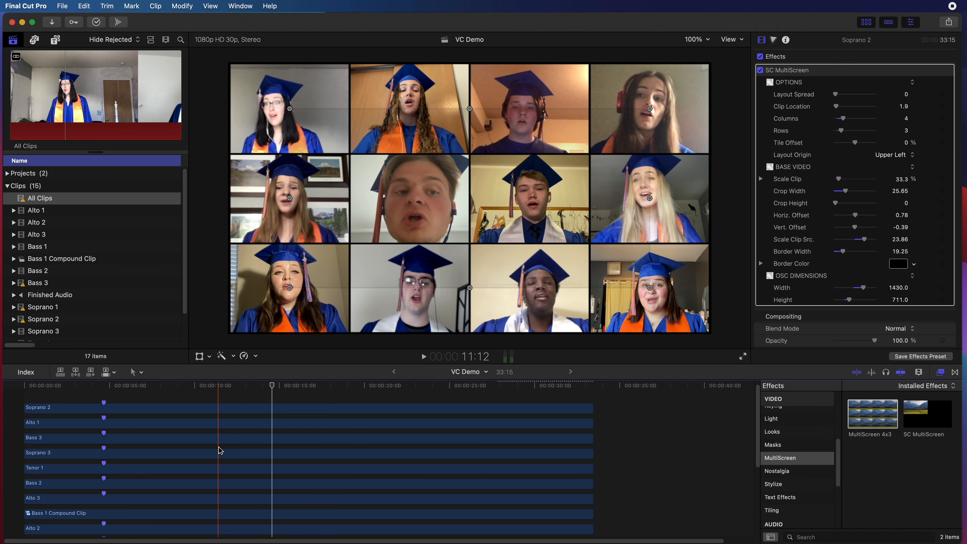
left_click(204, 439)
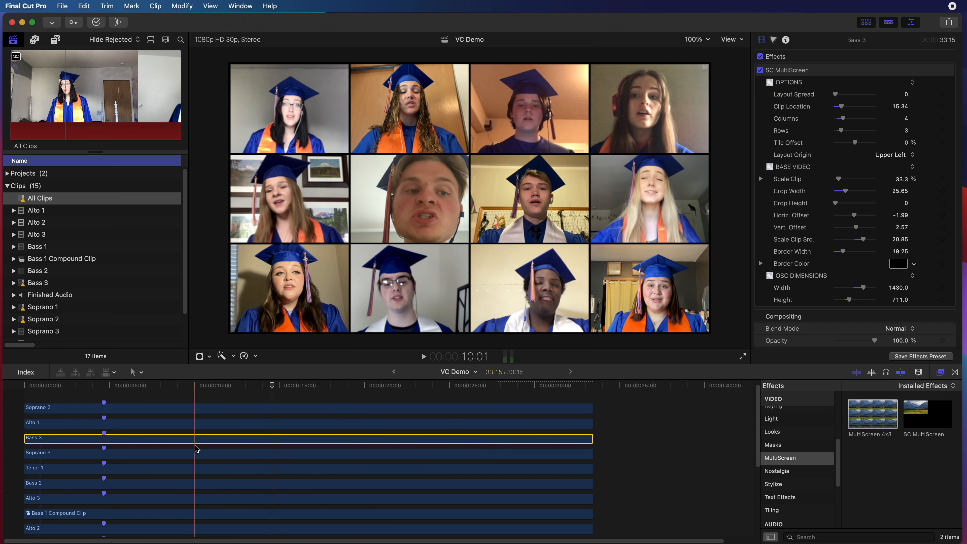
left_click(197, 484)
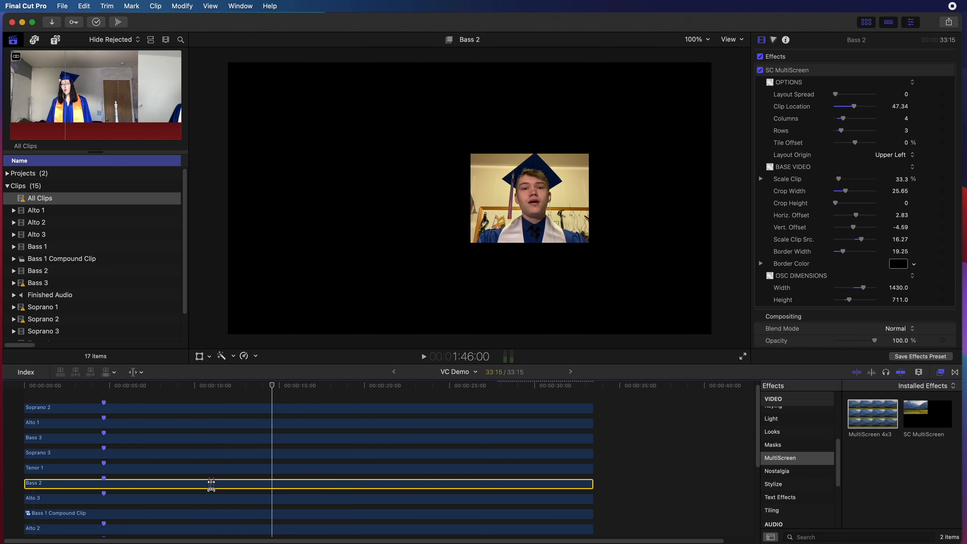
mouse_move(146, 485)
left_mouse_down()
mouse_move(159, 485)
mouse_move(130, 484)
left_mouse_up()
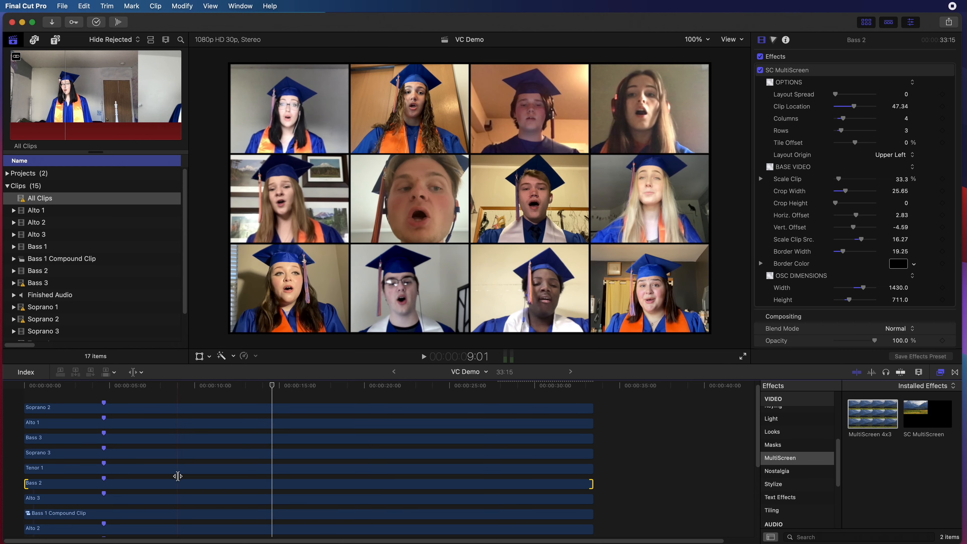
left_click(171, 482)
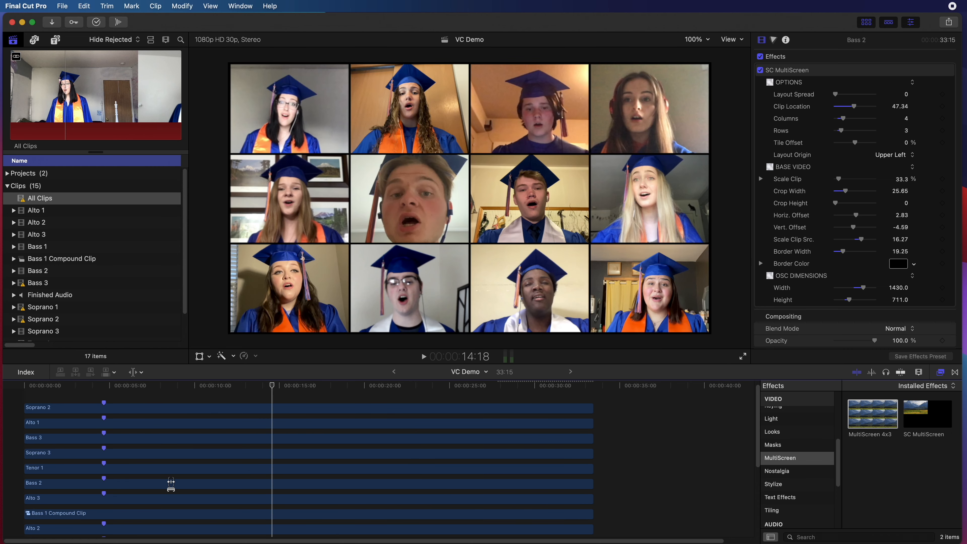
left_click_drag(171, 482, 170, 482)
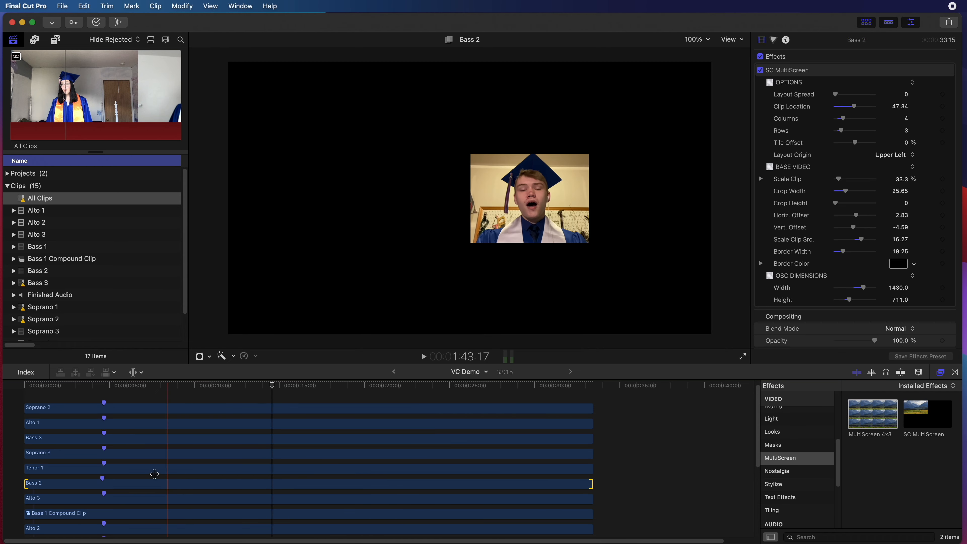
Play back the grid to check the timing of Bass 2 and slip its contents slightly earlier again.
left_click(80, 386)
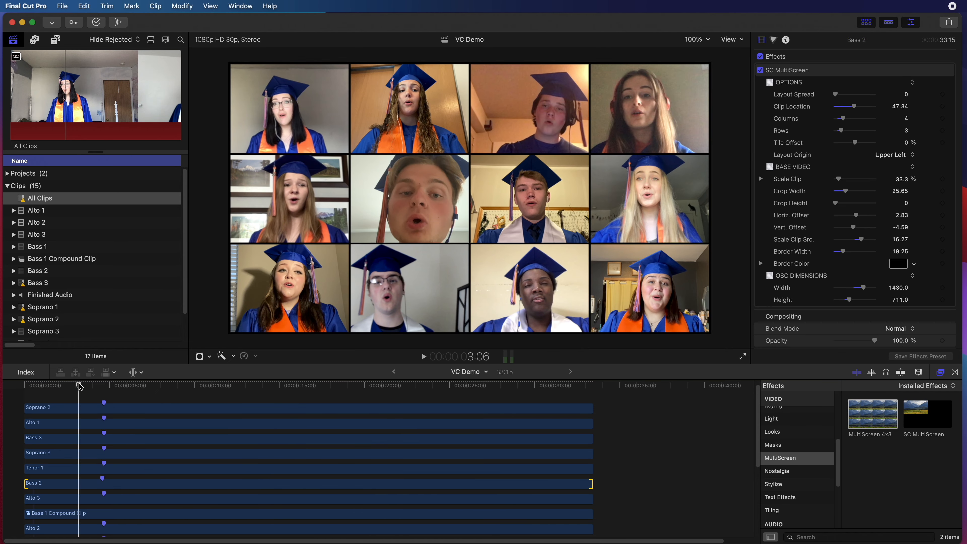
key("space")
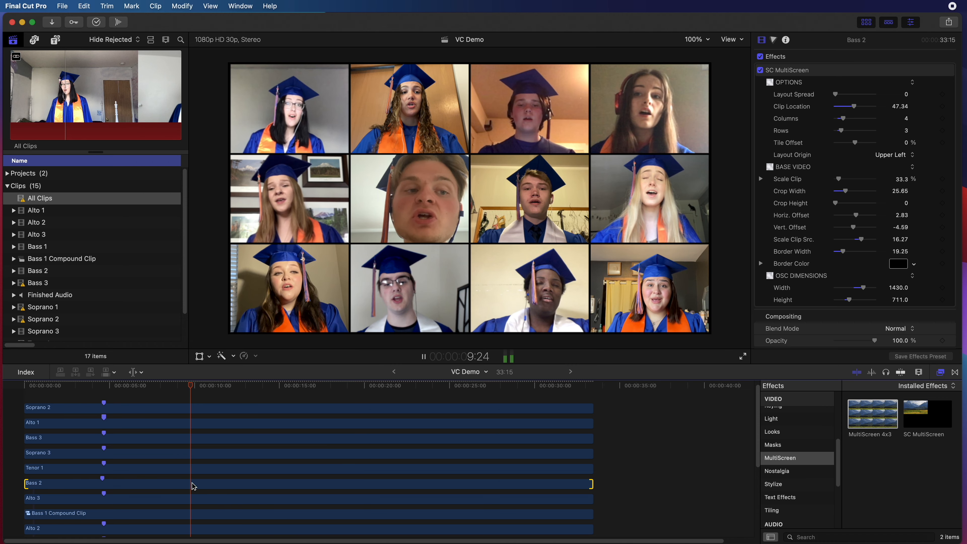
left_click(144, 386)
key("space")
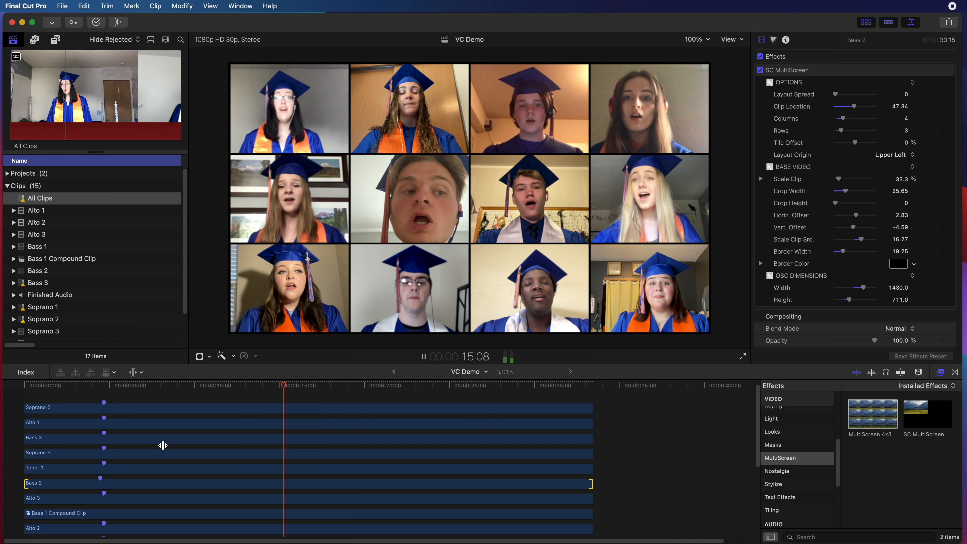
key("space")
Disable every singer clip except Bass 2, and play that clip back against the Finished Audio.
scroll(152, 428, "up", 1)
key("a")
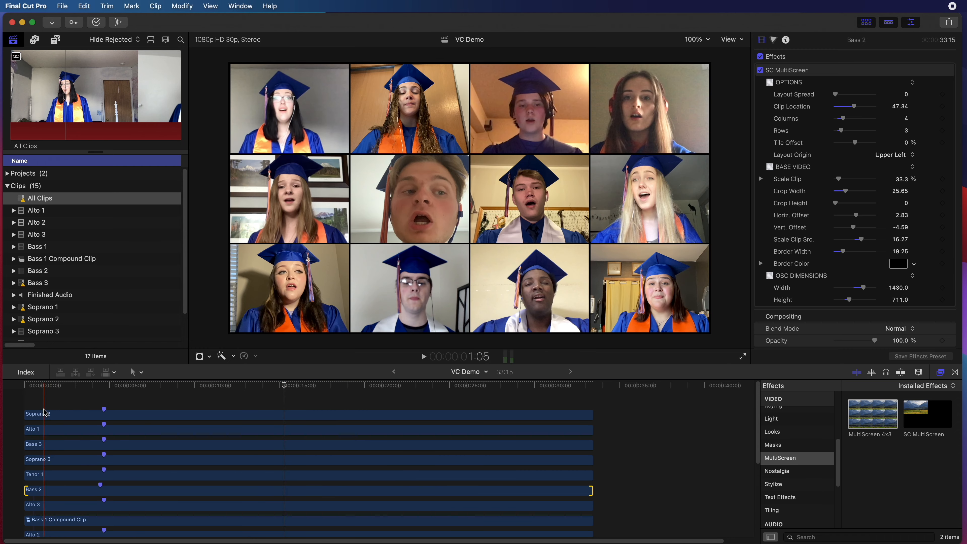
left_click_drag(17, 415, 94, 478)
scroll(93, 477, "down", 5)
left_click(20, 426)
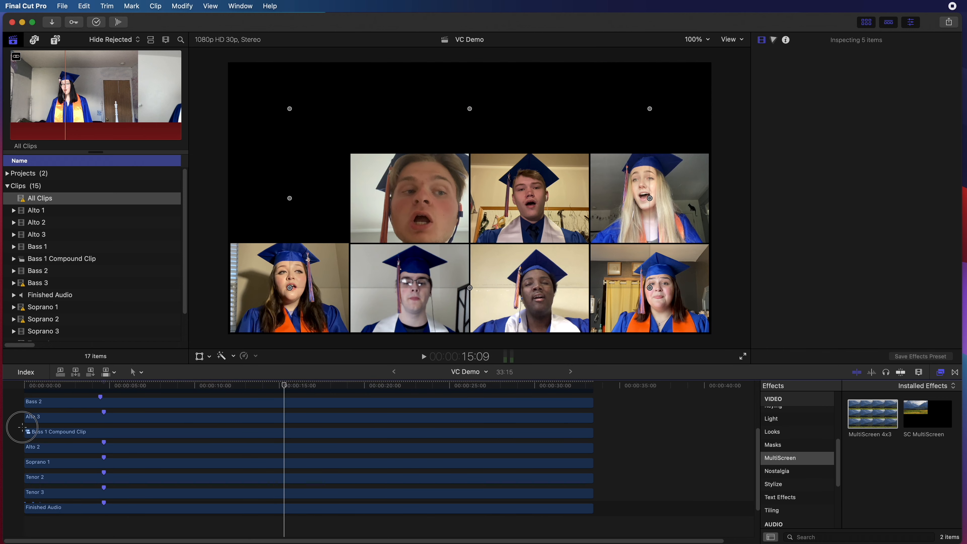
left_click_drag(20, 421, 79, 488)
key("v")
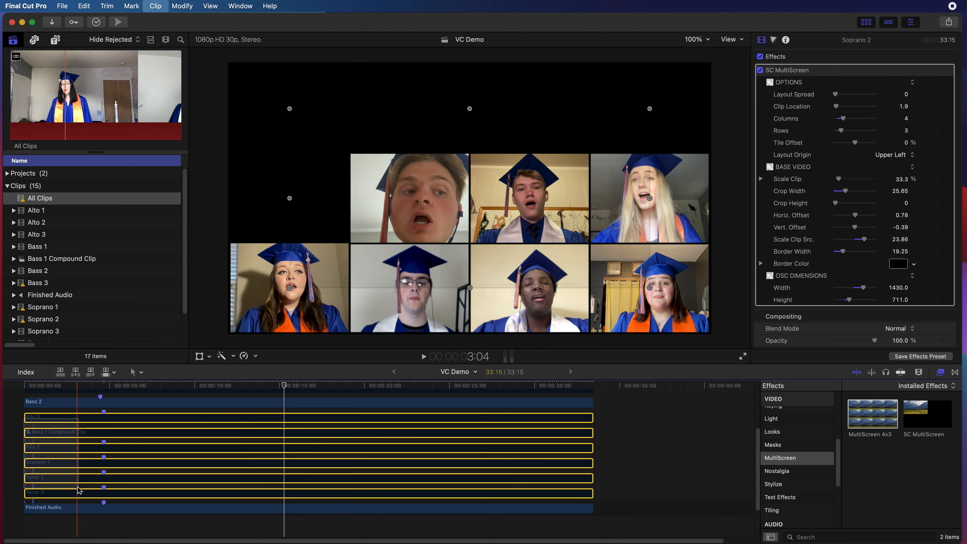
scroll(126, 418, "up", 3)
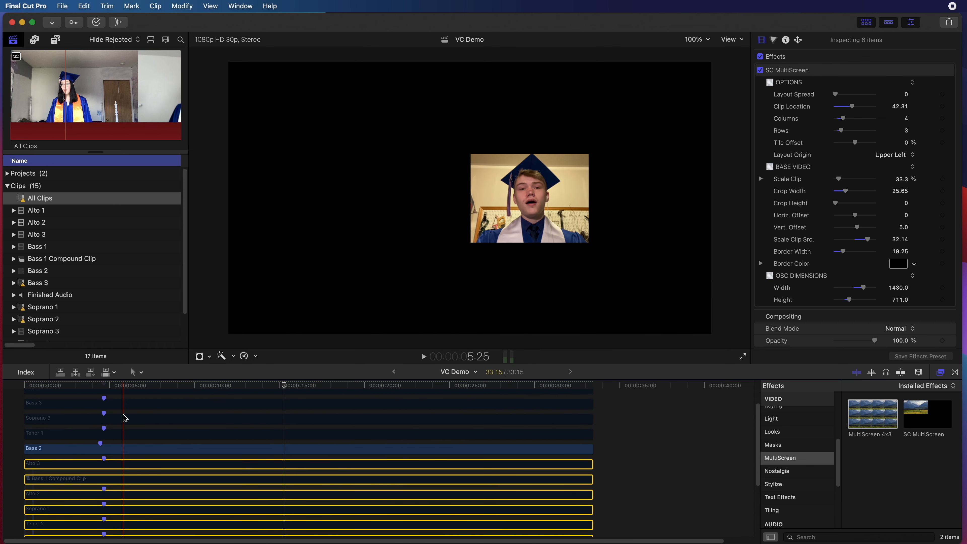
key("space")
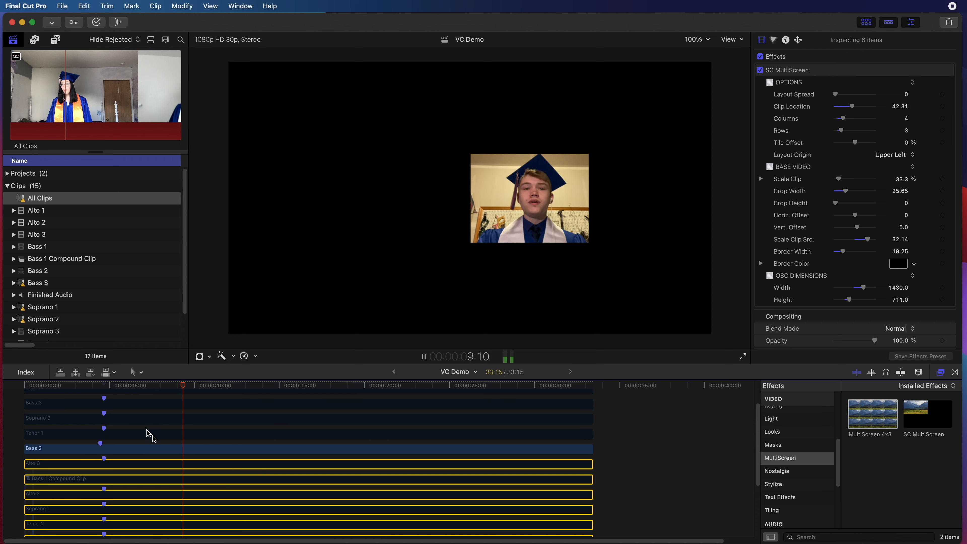
Slip the contents of Bass 2 slightly earlier with the Trim tool and play the clip back to check its sync.
left_click(185, 448)
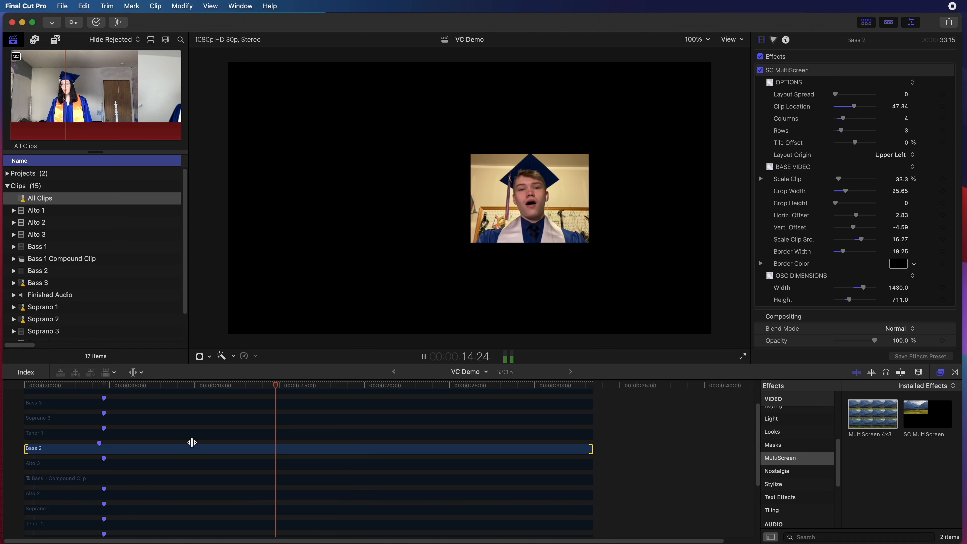
left_click_drag(194, 448, 194, 449)
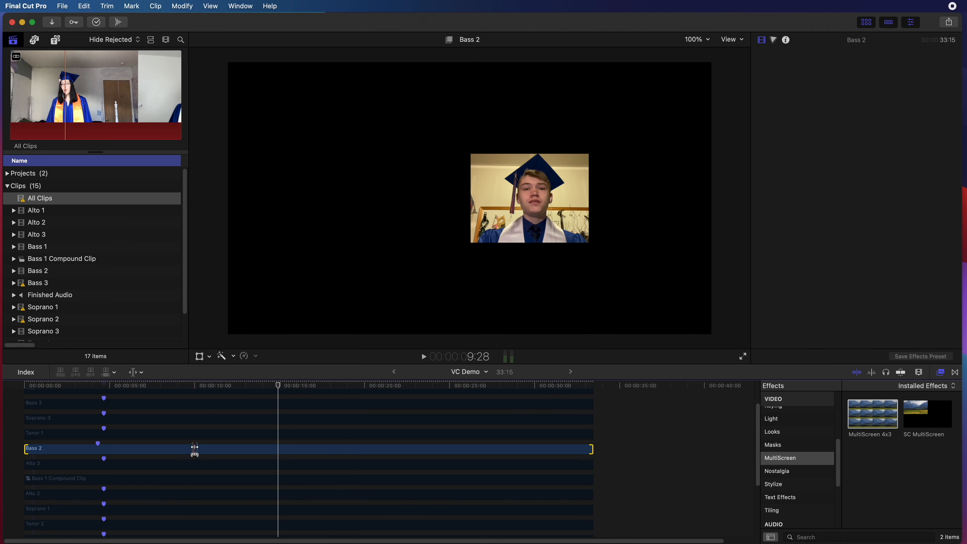
key("space")
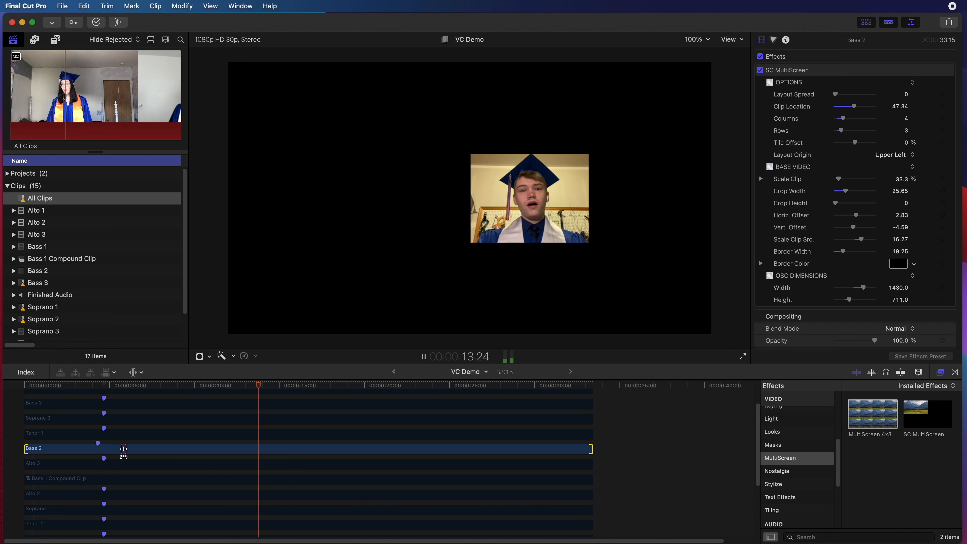
key("space")
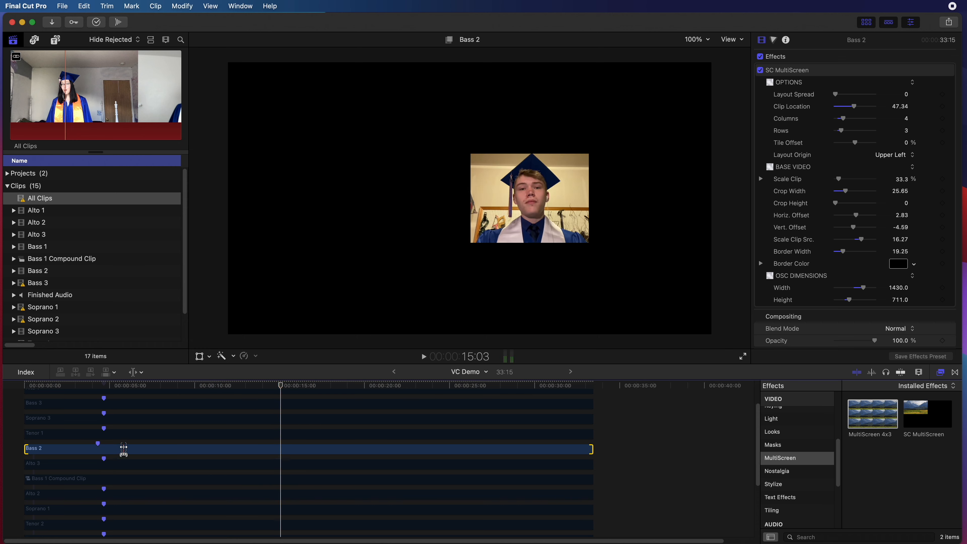
Delete the displaced marker on Bass 2, turn snapping on and move the playhead to the other clips' markers at 4:20.
right_click(98, 443)
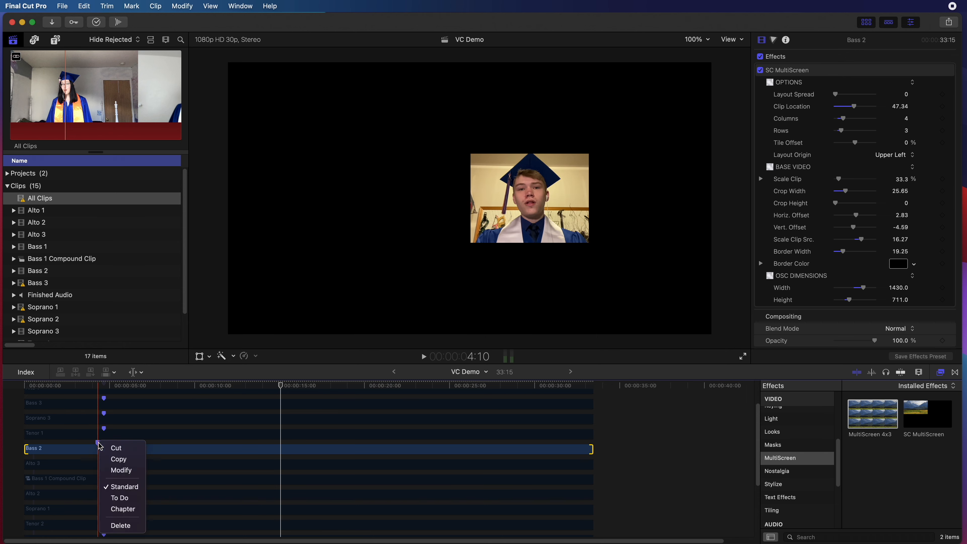
left_click(119, 525)
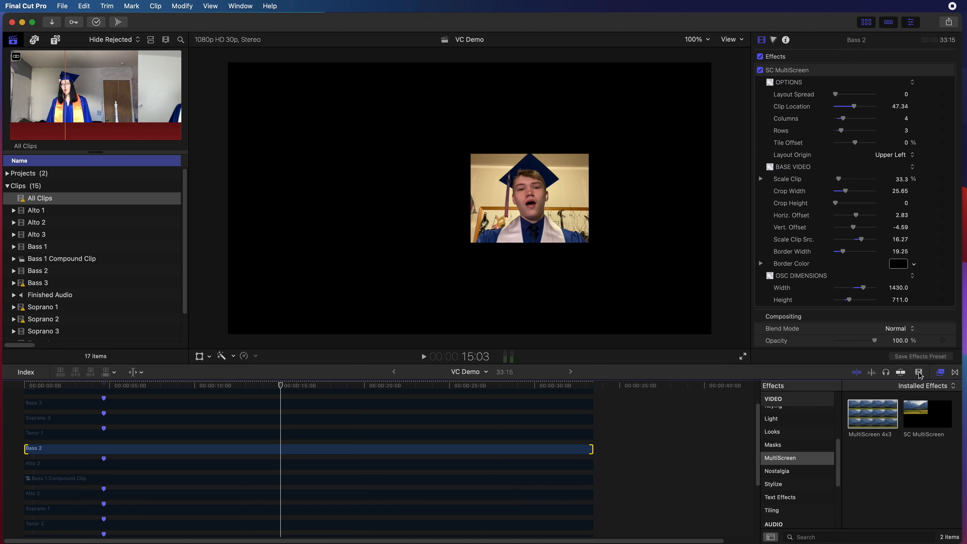
left_click(901, 372)
left_click(104, 386)
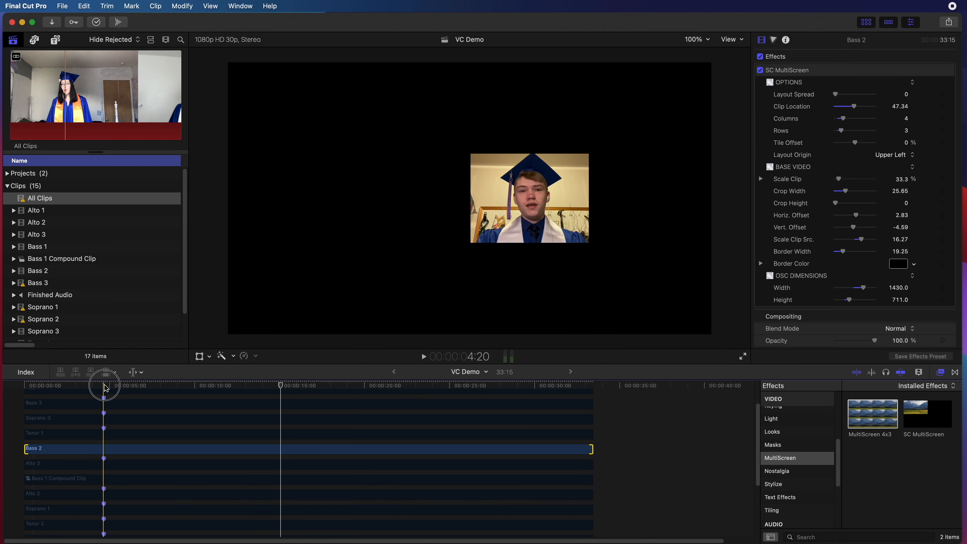
key("a")
left_click(106, 450)
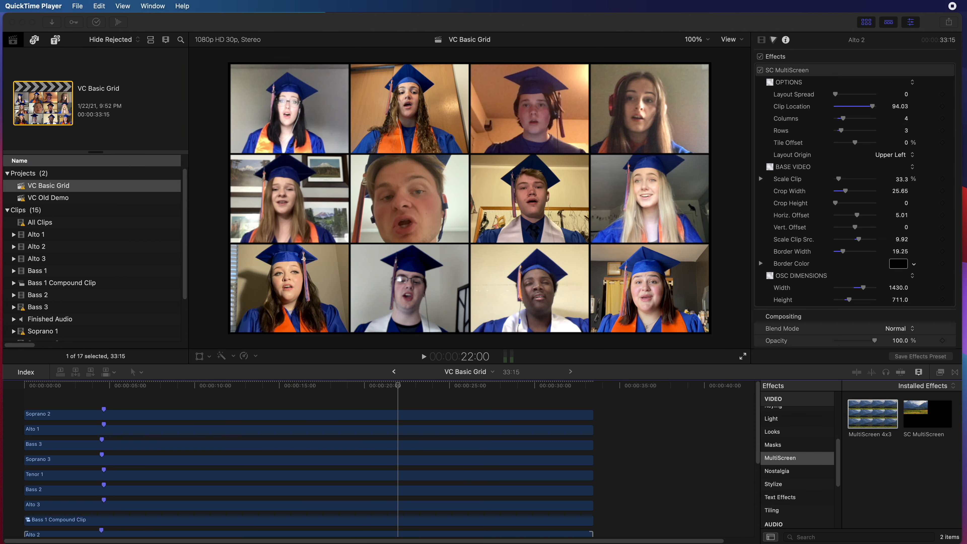
Combine the twelve singer clips of the VC Basic Grid project into a compound clip named Full Choir, leaving out the Finished Audio.
left_click(151, 409)
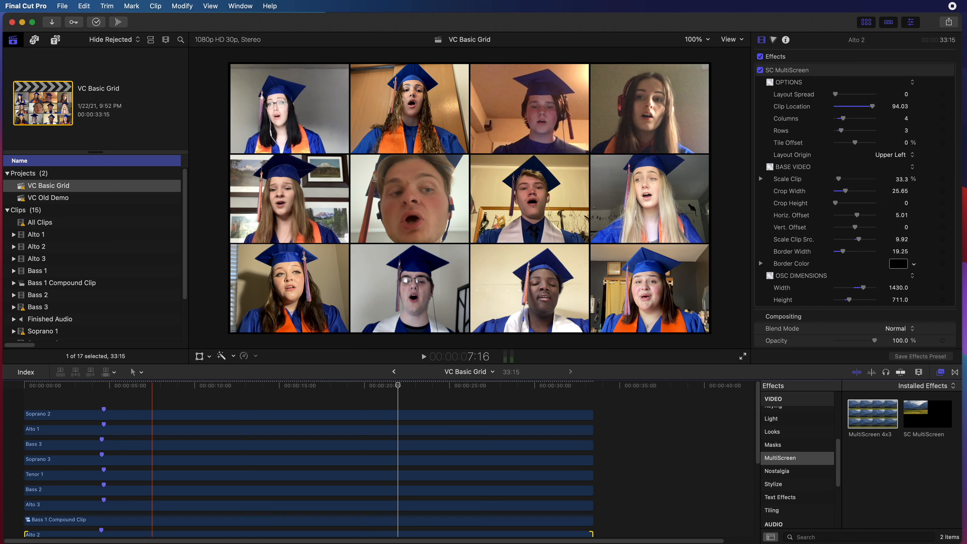
scroll(153, 415, "down", 1)
scroll(154, 416, "up", 1)
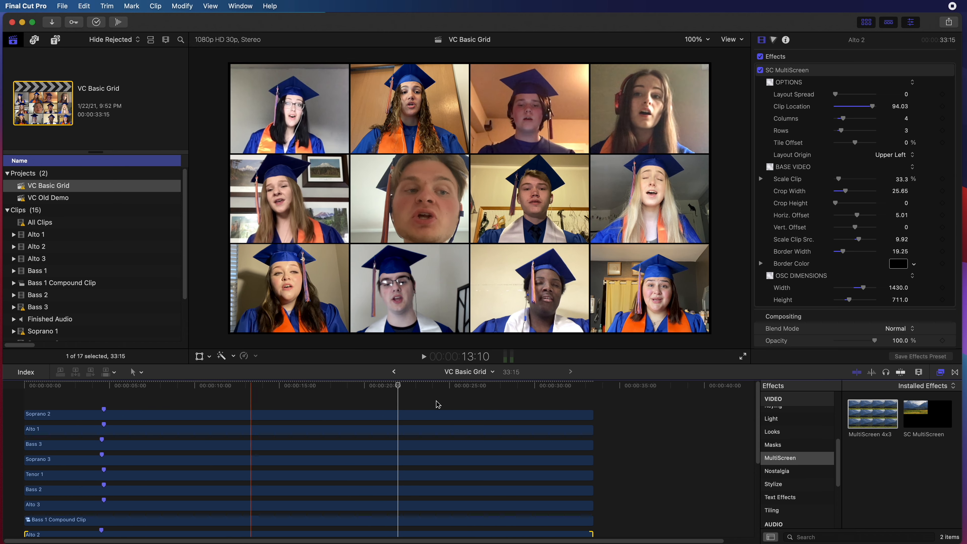
left_click(547, 415)
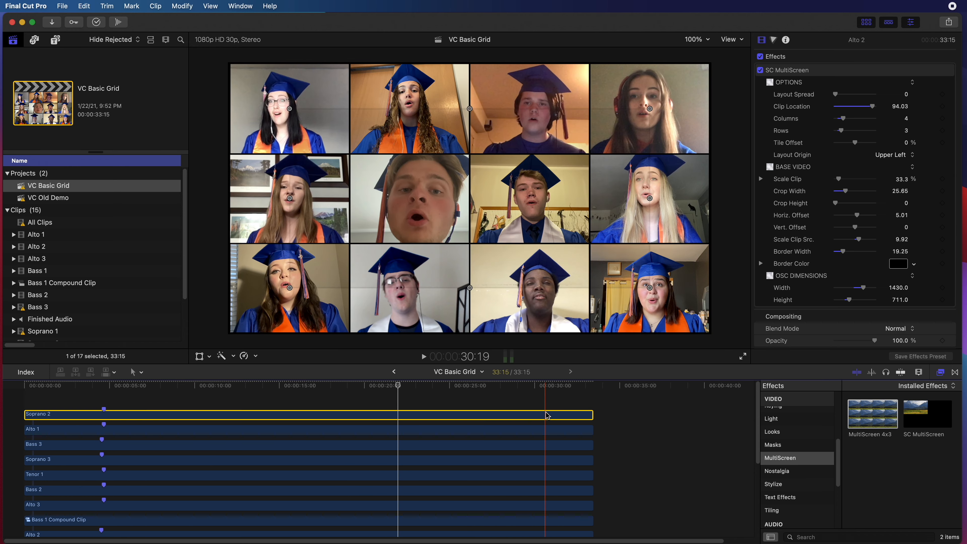
scroll(526, 430, "down", 6)
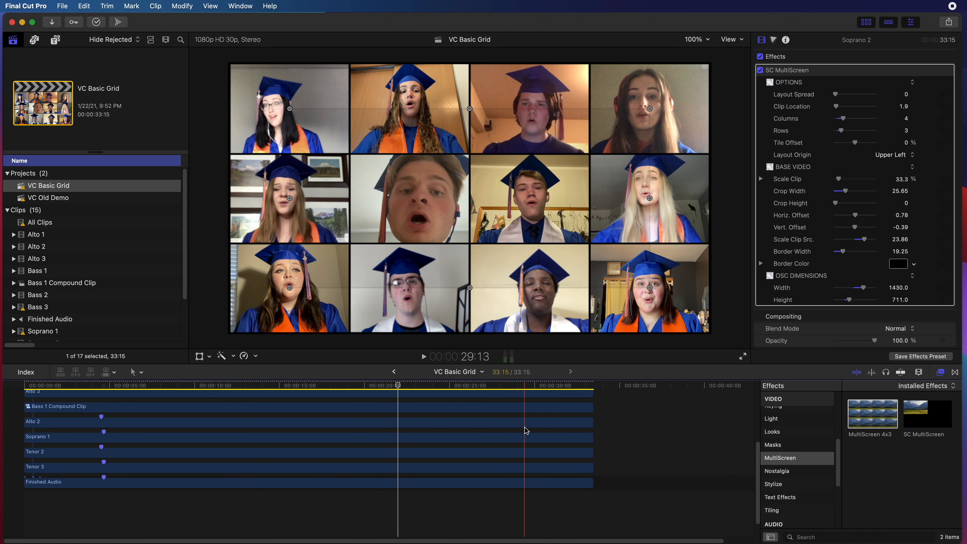
left_click(278, 468, "shift")
right_click(279, 470)
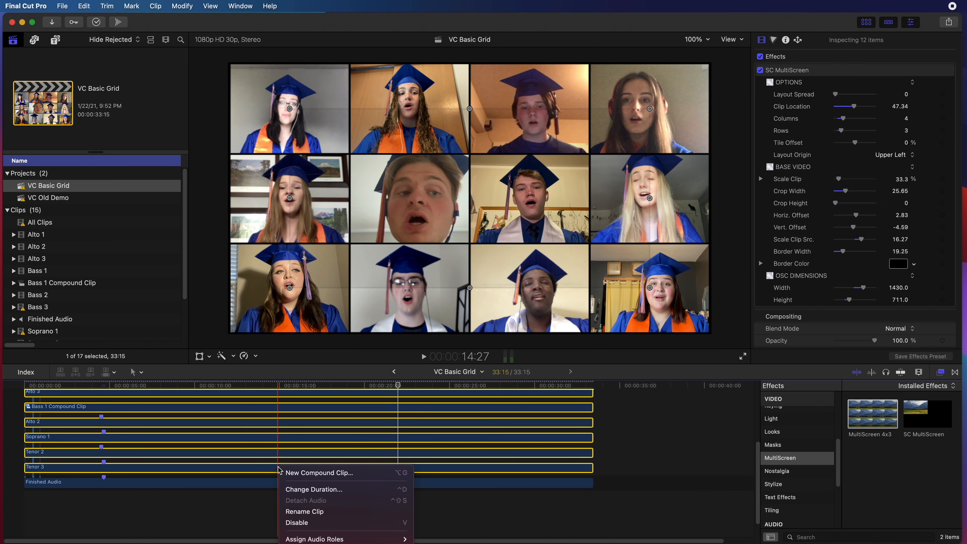
left_click(295, 473)
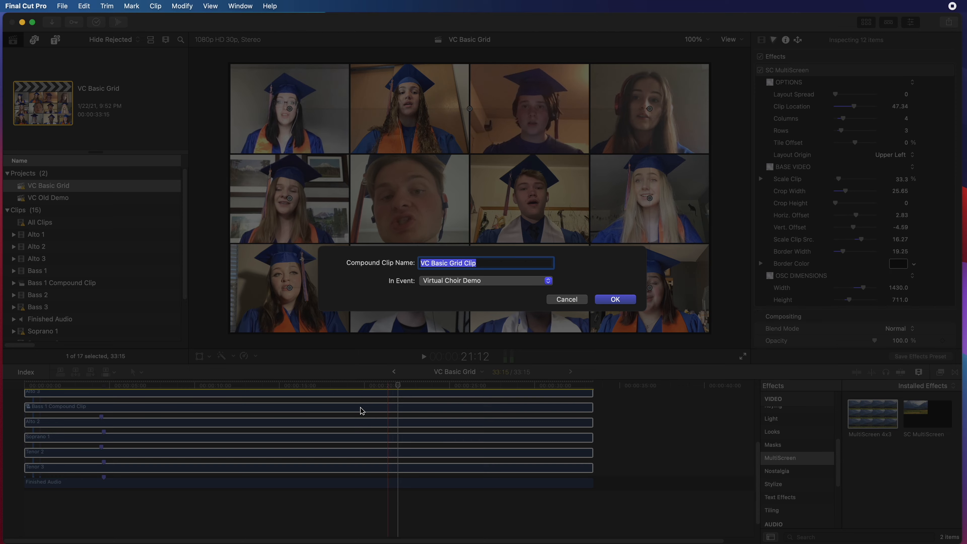
type("Full Choir")
key("Return")
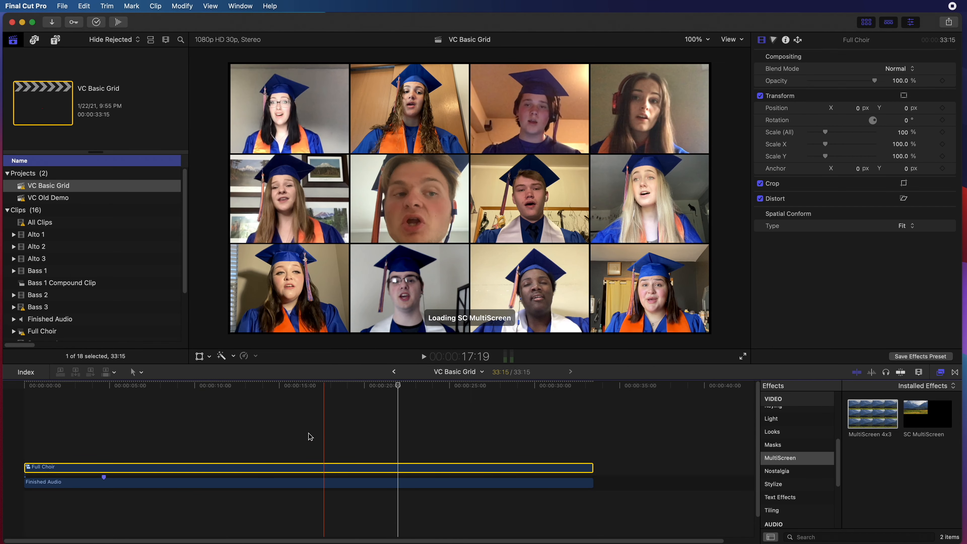
Add Cross Dissolve transitions to both ends of the Full Choir clip and play back the opening fade.
left_click(955, 372)
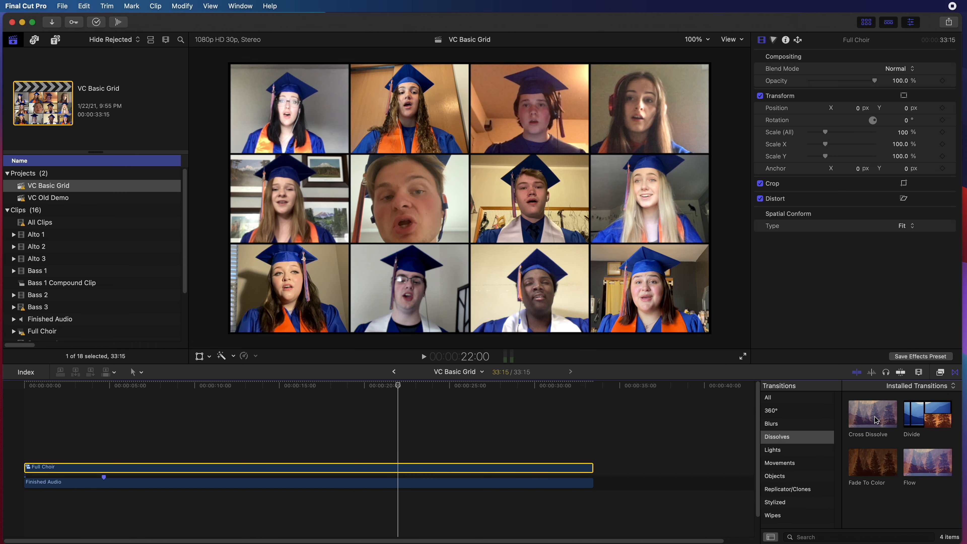
left_click_drag(875, 419, 36, 467)
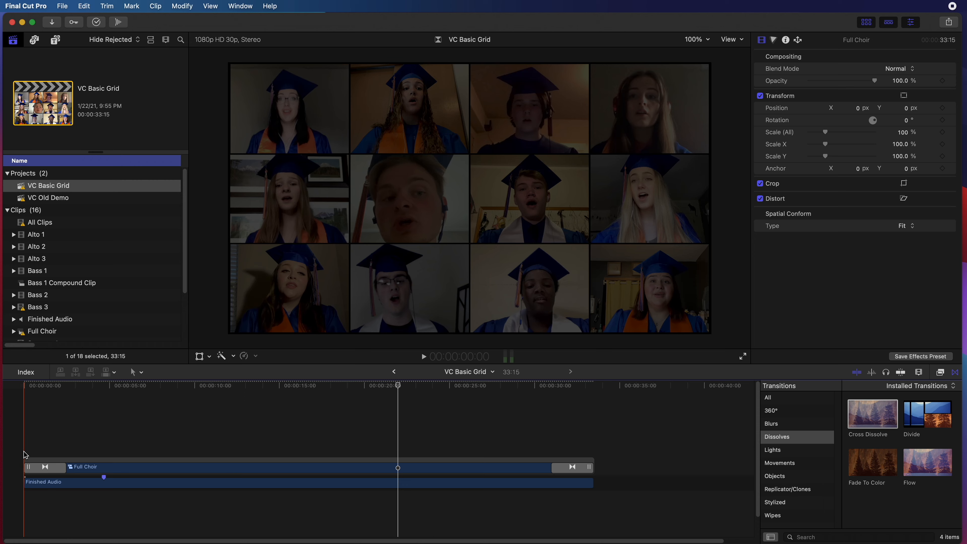
key("space")
left_click(26, 466)
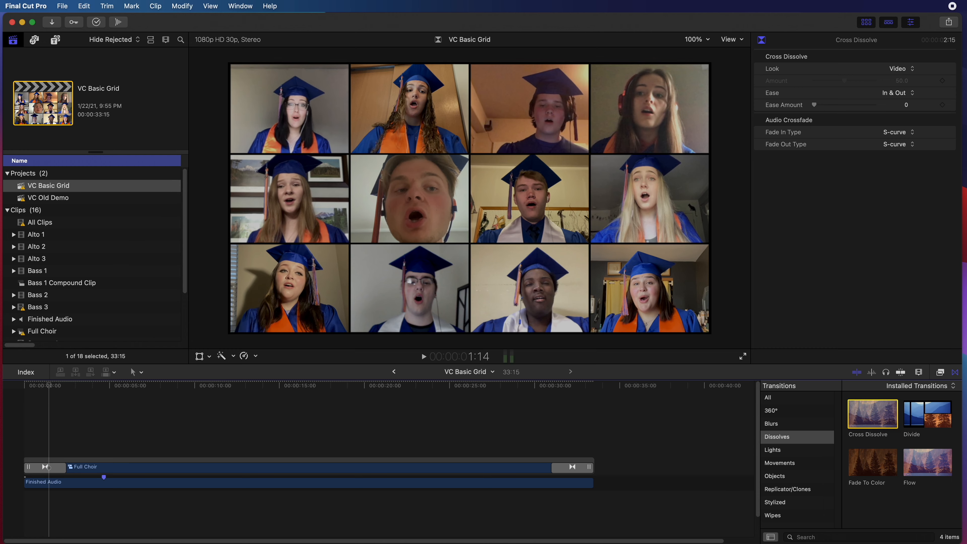
key("space")
Scale the Full Choir clip to 106% and set its X position to -35 px.
left_click(270, 462)
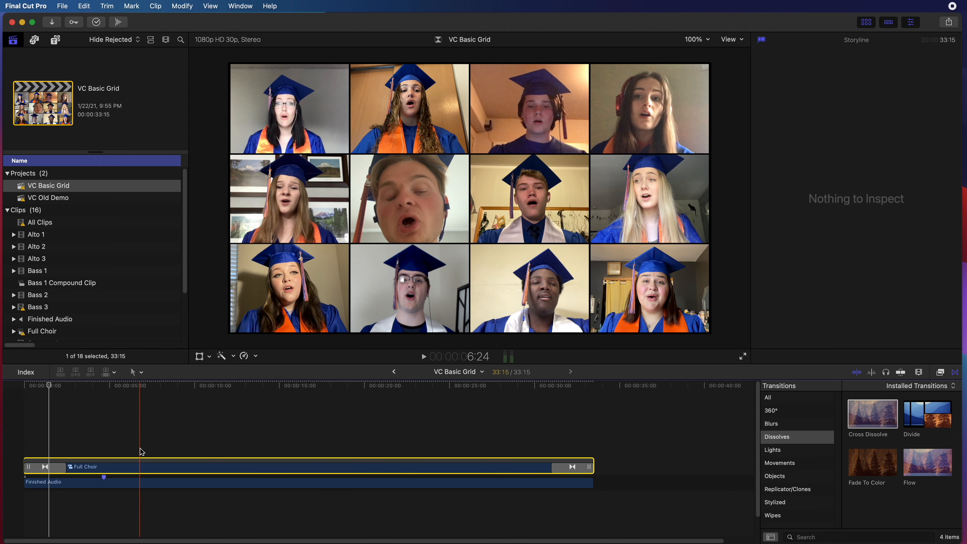
left_click(106, 469)
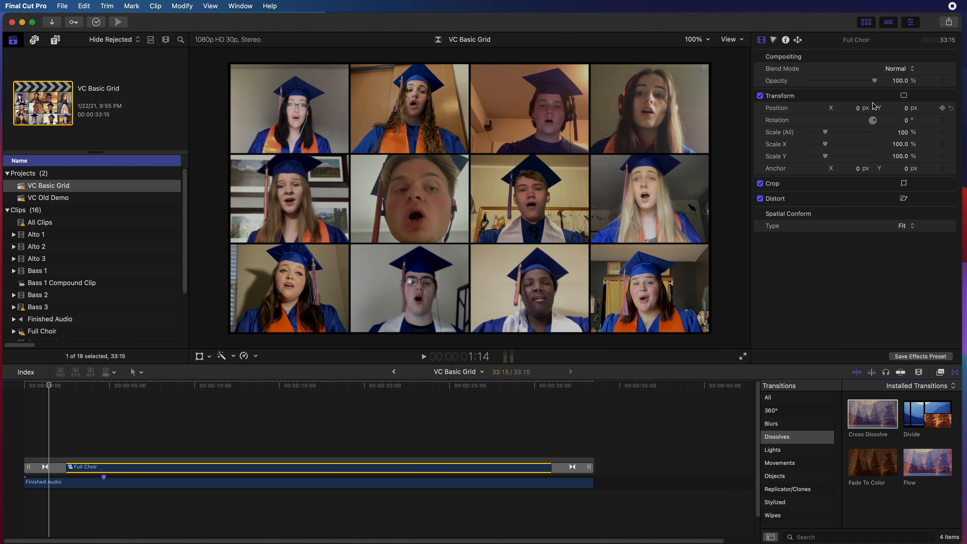
left_click_drag(829, 135, 826, 133)
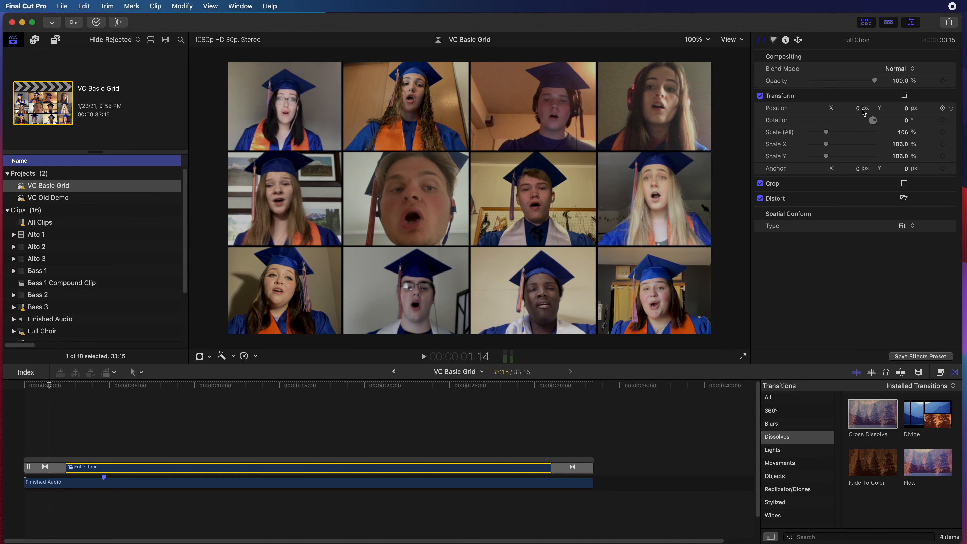
mouse_move(858, 109)
left_mouse_down()
mouse_move(842, 109)
mouse_move(859, 115)
left_mouse_up()
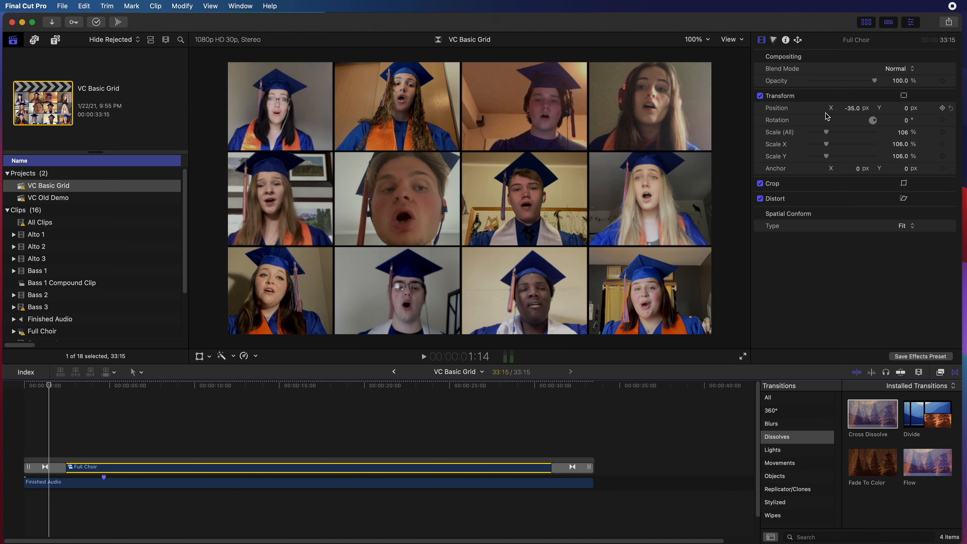
Undo the latest changes made to the Full Choir clip.
key("super+z")
key("super+z")
key("super+z")
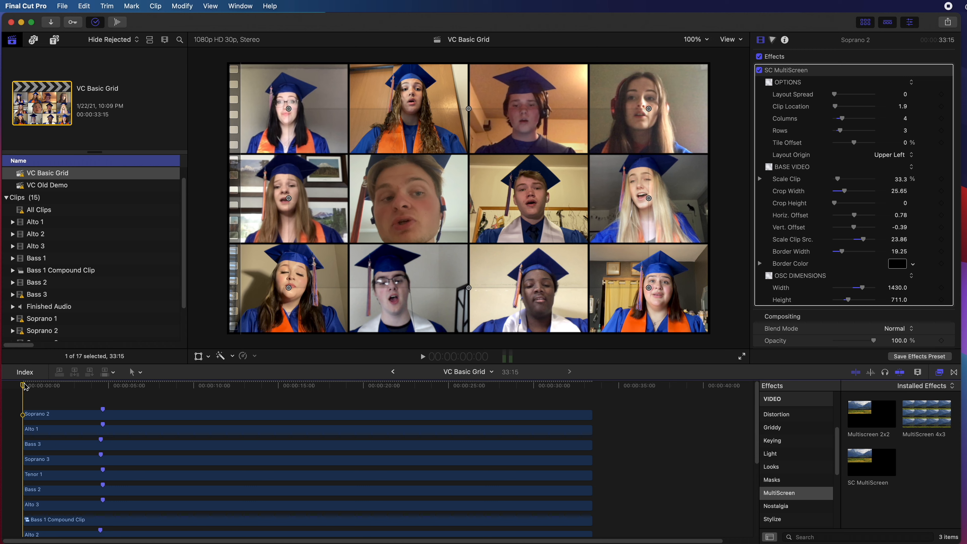
Play the grid from the start to 8:02, split all twelve singer clips there and disable their opening segments.
key("space")
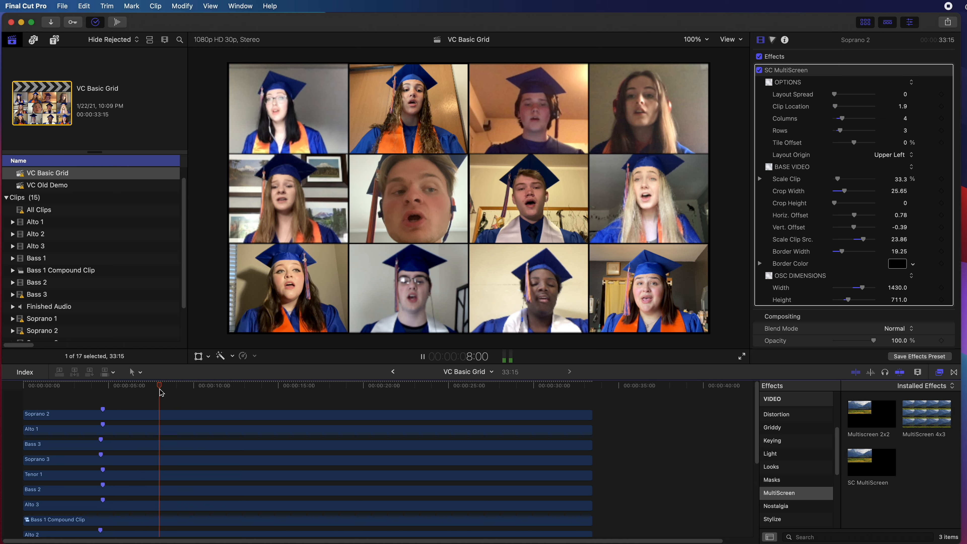
key("space")
left_click(138, 416)
scroll(148, 437, "down", 5)
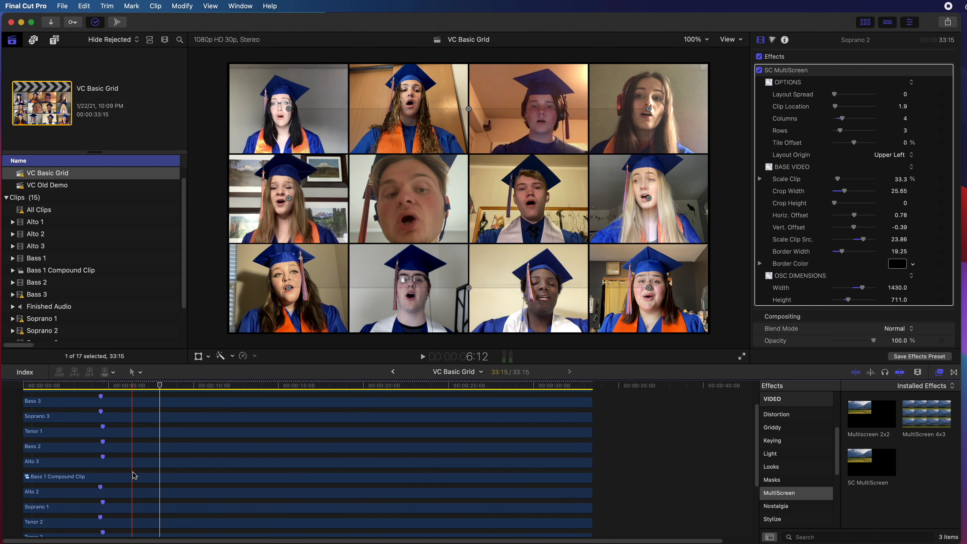
left_click(156, 489, "shift")
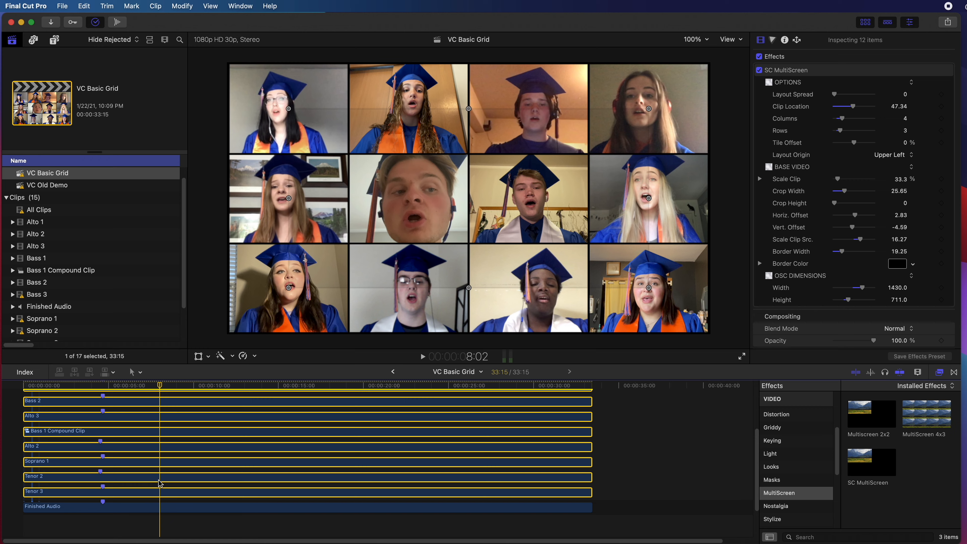
key("super+b")
scroll(160, 483, "up", 4)
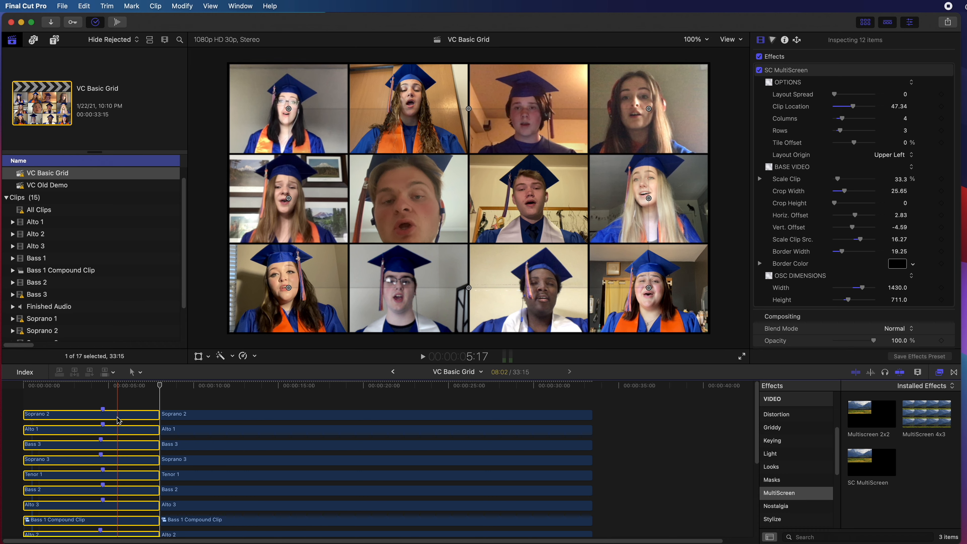
key("v")
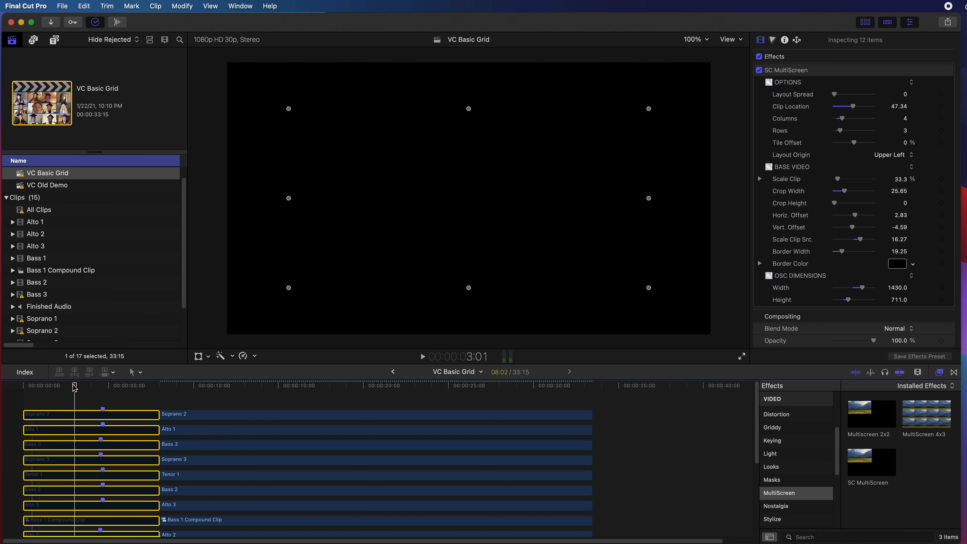
Enable the opening segments of Soprano 2, Tenor 1, Alto 3 and Soprano 1 again.
left_click(48, 406)
left_click(49, 416)
key("v")
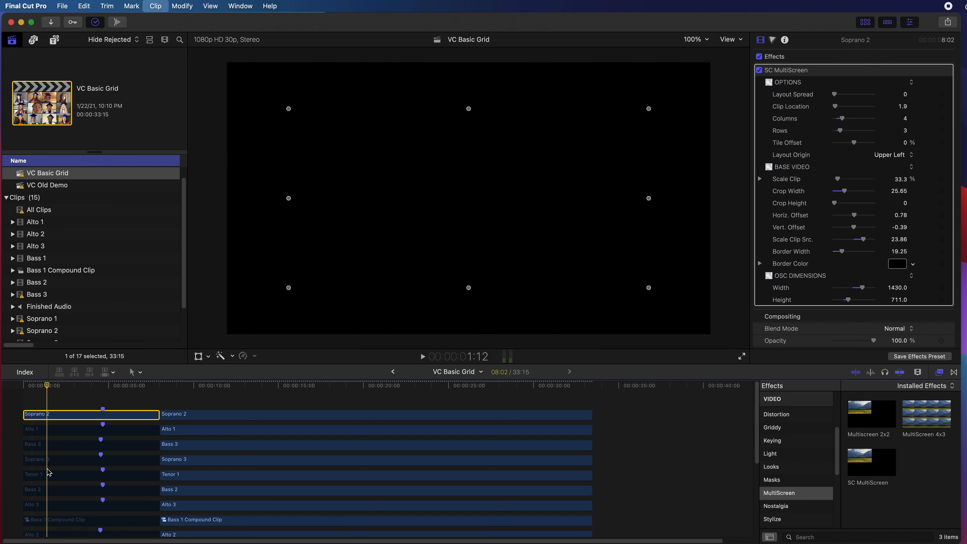
left_click(48, 476)
key("v")
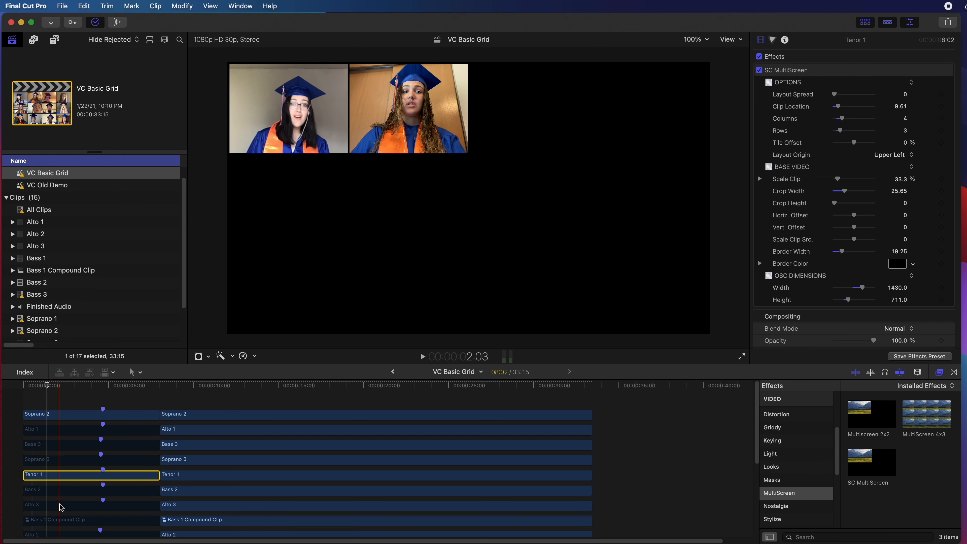
left_click(60, 503)
key("v")
scroll(59, 506, "down", 2)
left_click(57, 524)
key("v")
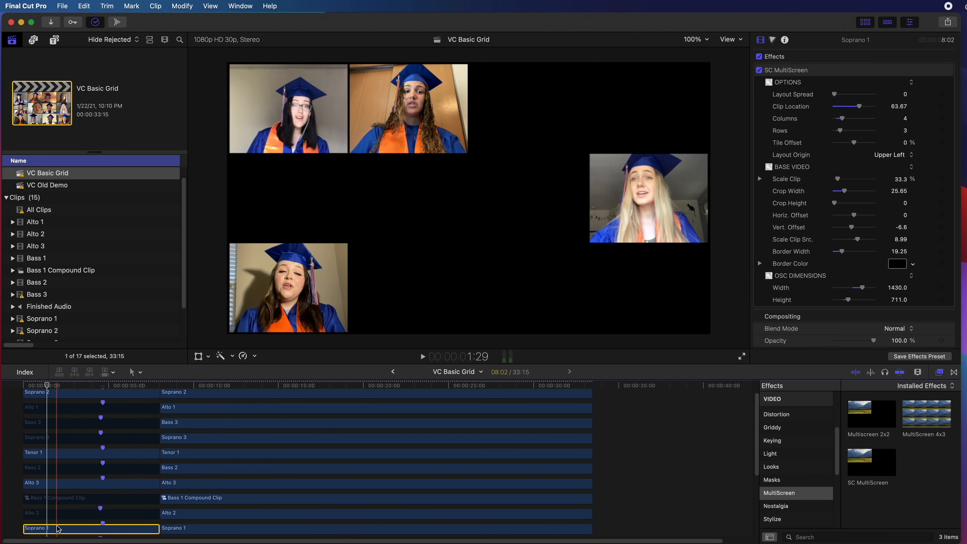
Remove the effects from the opening segments of Soprano 2, Tenor 1, Alto 3 and Soprano 1.
scroll(57, 524, "up", 2)
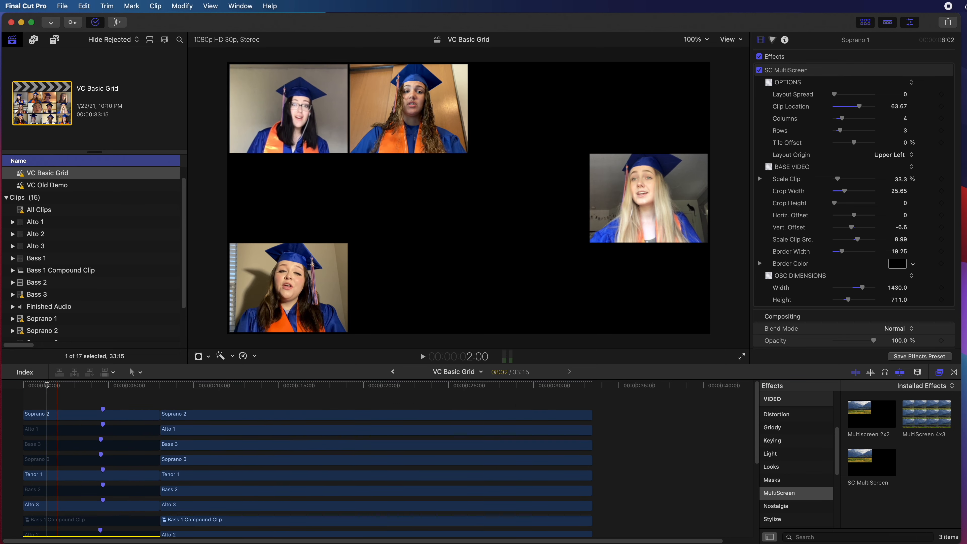
left_click(59, 414)
left_click(48, 476, "super")
left_click(53, 505, "super")
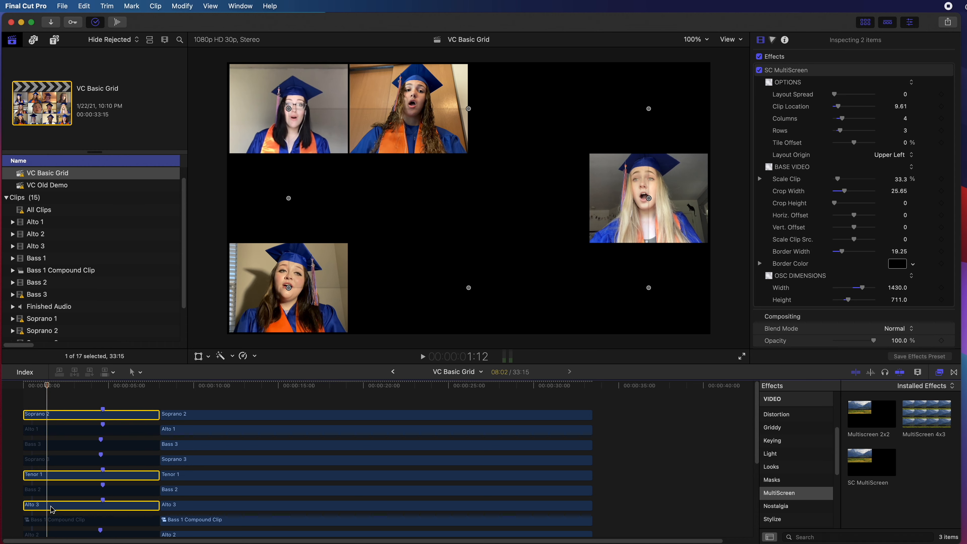
scroll(52, 509, "down", 2)
left_click(53, 505, "super")
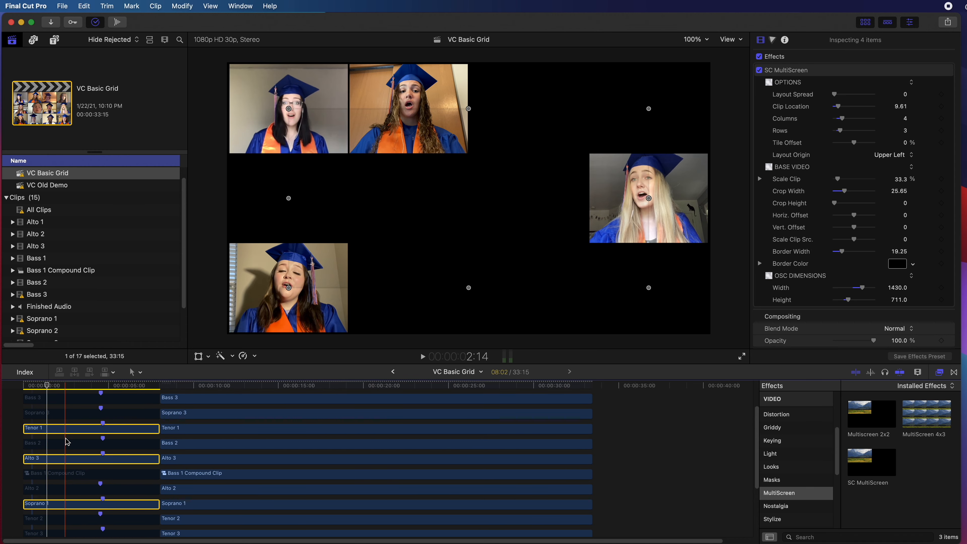
scroll(68, 488, "down", 1)
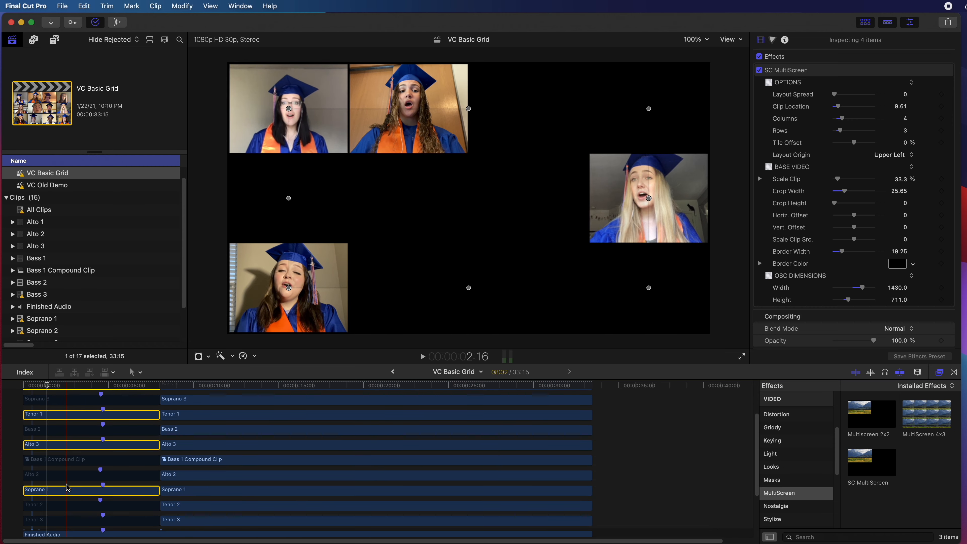
scroll(68, 488, "up", 2)
left_click(83, 6)
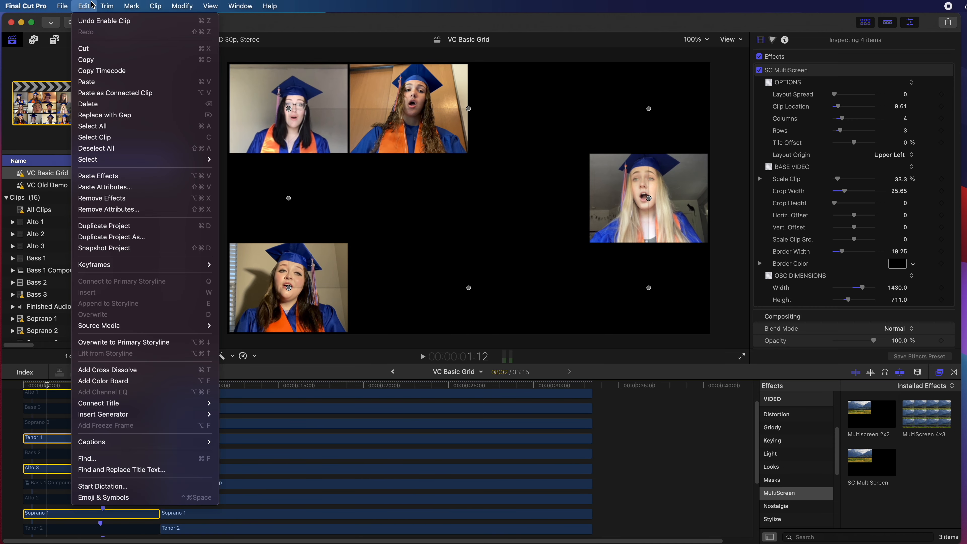
left_click(113, 199)
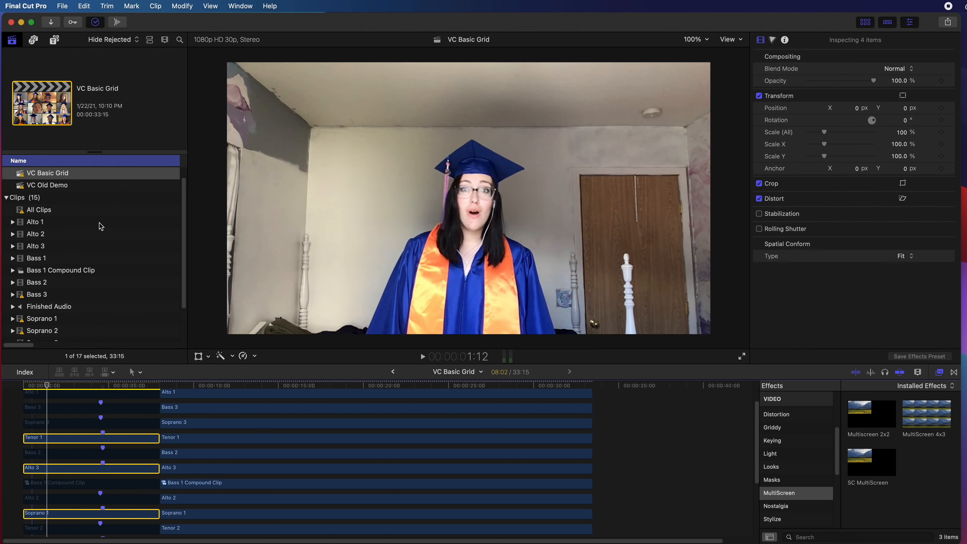
Apply the Multiscreen 2x2 preset to Soprano 2's opening segment and paste that effect onto those of Tenor 1, Alto 3 and Soprano 1.
scroll(55, 459, "up", 2)
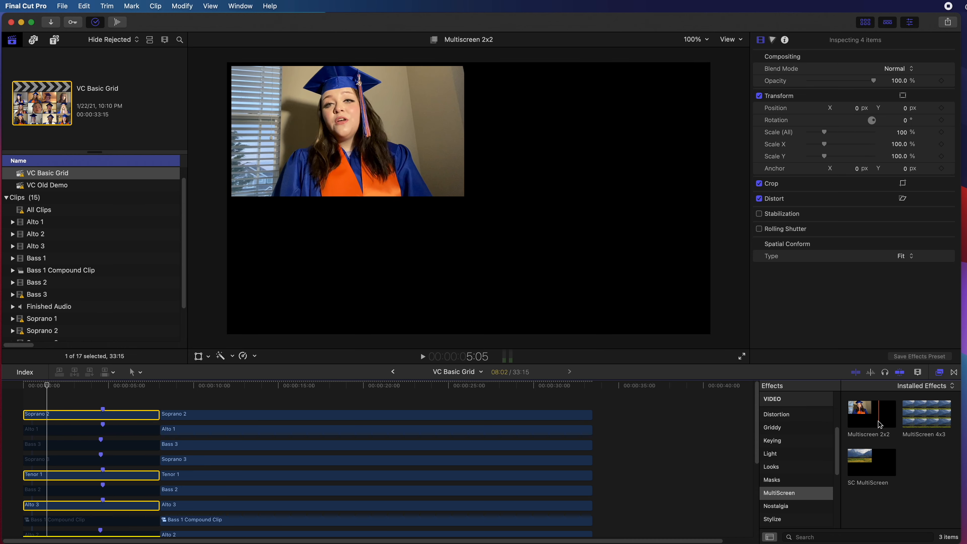
left_click_drag(879, 424, 80, 414)
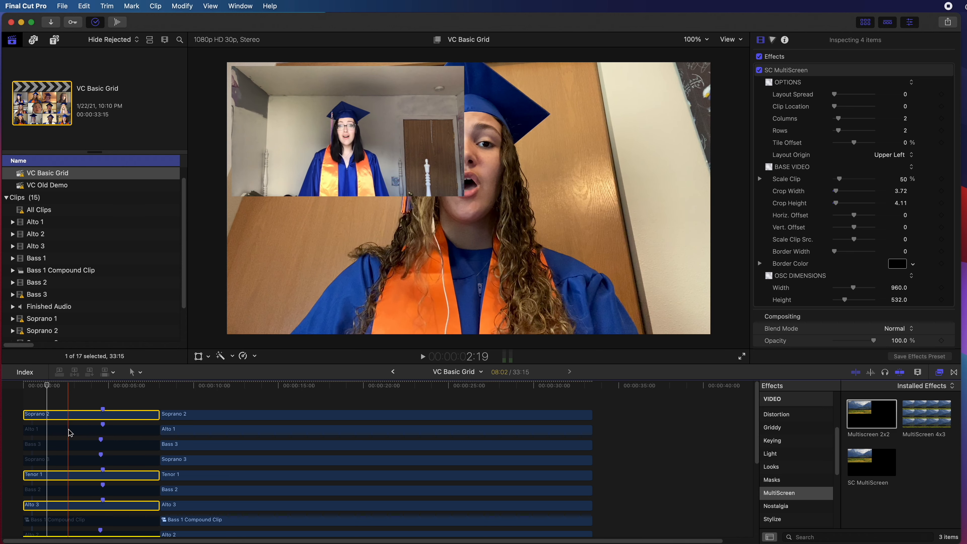
left_click(71, 416)
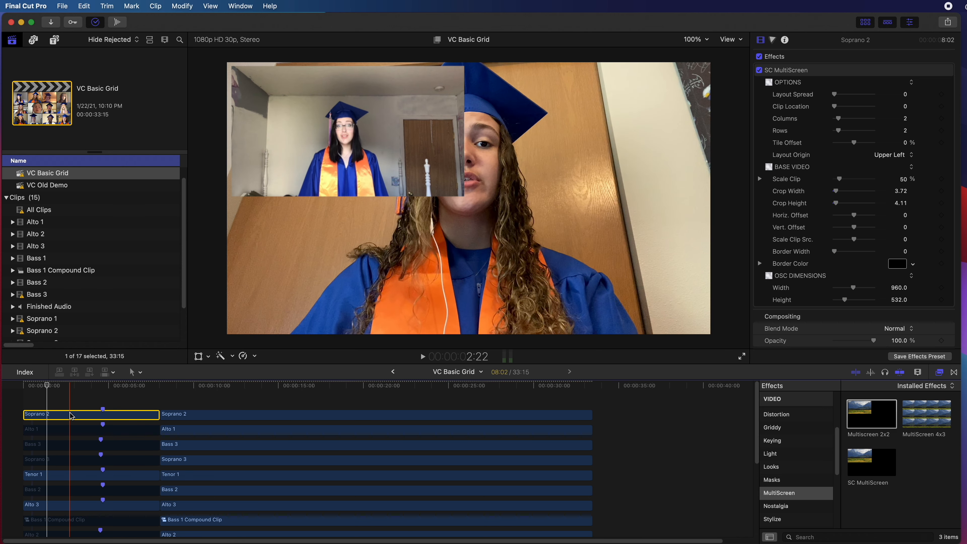
left_click(64, 474)
scroll(65, 474, "down", 1)
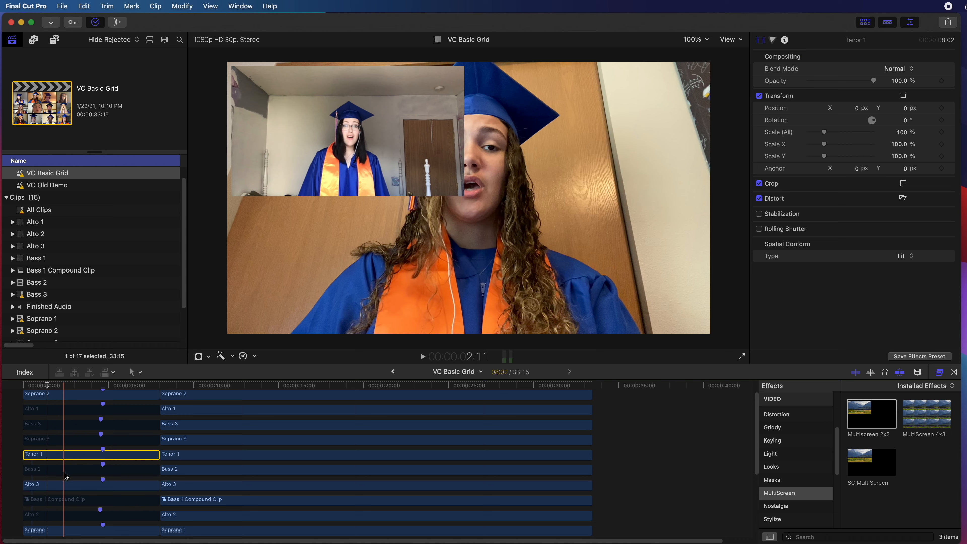
left_click(67, 486, "super")
left_click(70, 533, "super")
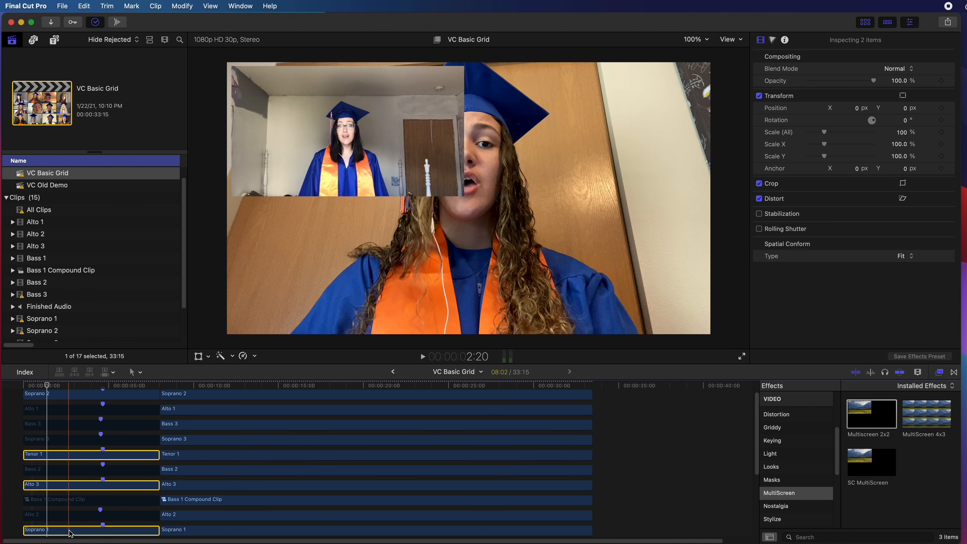
left_click(84, 6)
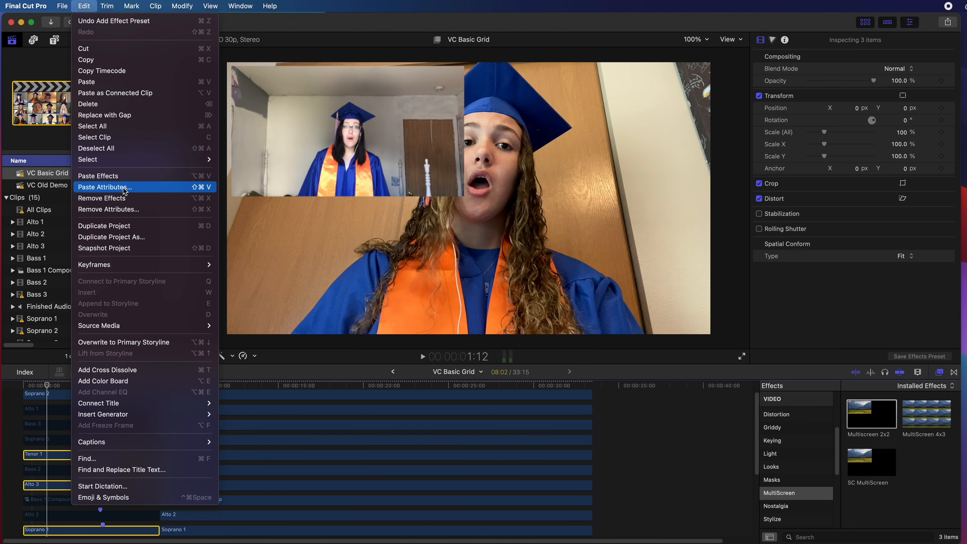
left_click(123, 177)
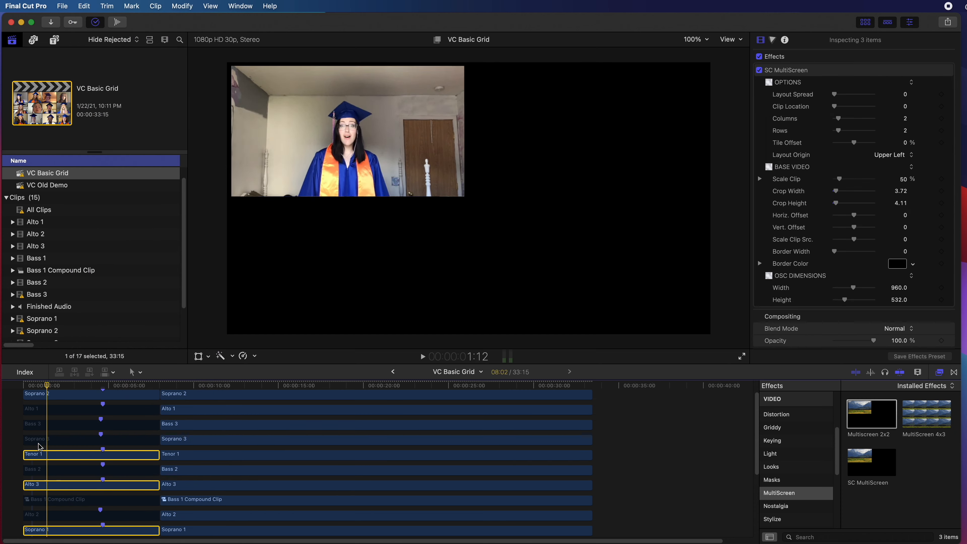
Place the opening segments in separate 2x2 tiles: set Clip Location to 18.91 for Tenor 1 and 54.83 for Soprano 1, and shift Alto 3.
left_click(31, 459)
left_click(31, 457)
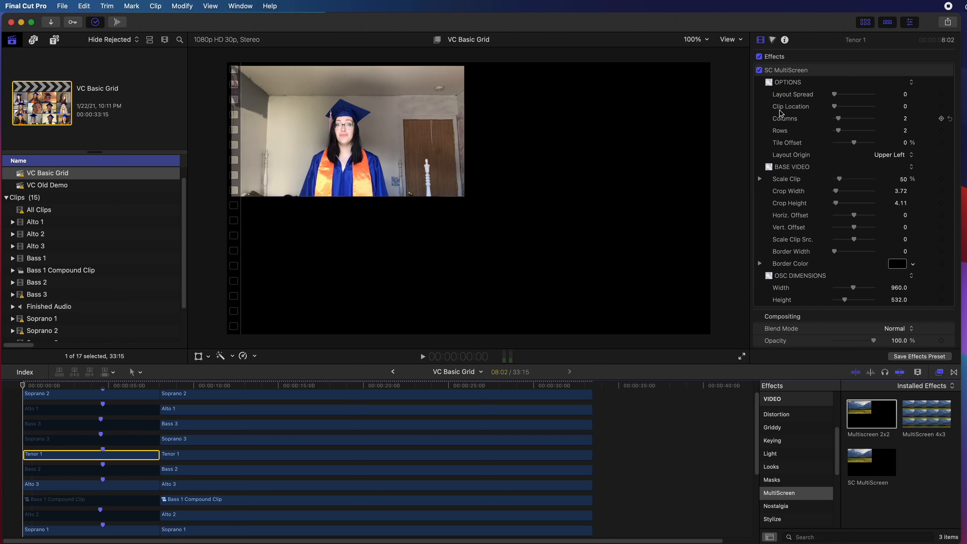
left_click_drag(833, 110, 841, 107)
left_click(81, 484)
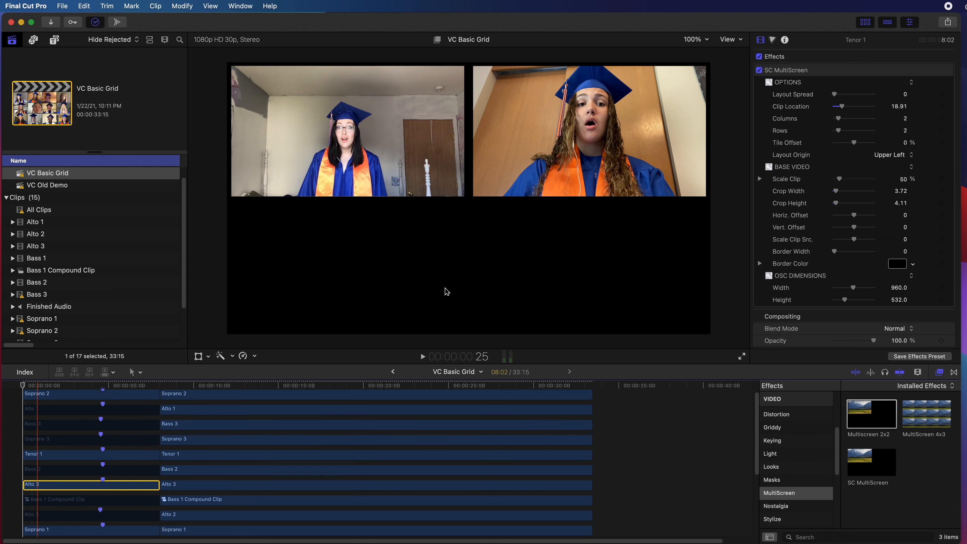
left_click_drag(834, 107, 853, 107)
left_click(50, 529)
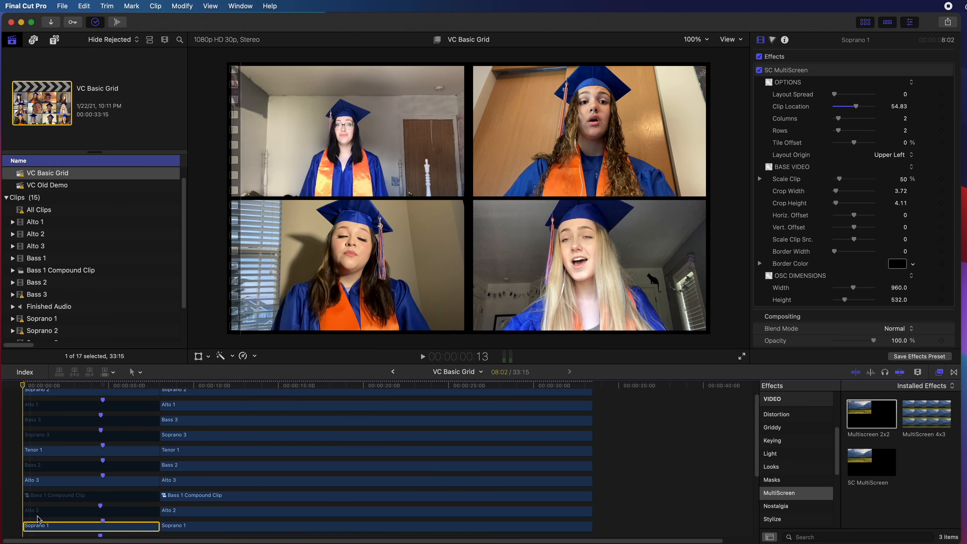
Set Soprano 2's opening segment to a Scale Clip Src. of 25.0 and a Horiz. Offset of 1.53.
scroll(38, 495, "up", 2)
left_click(38, 414)
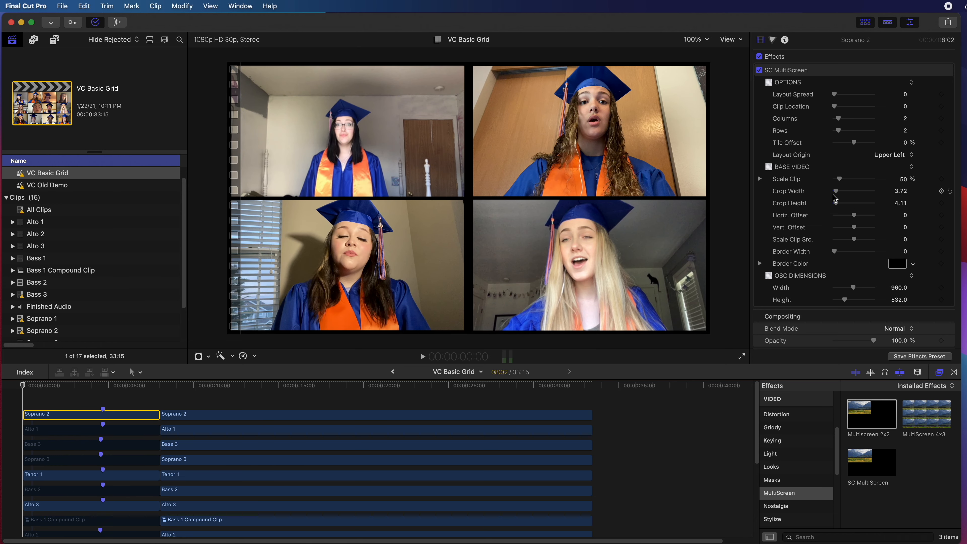
left_click_drag(856, 240, 856, 216)
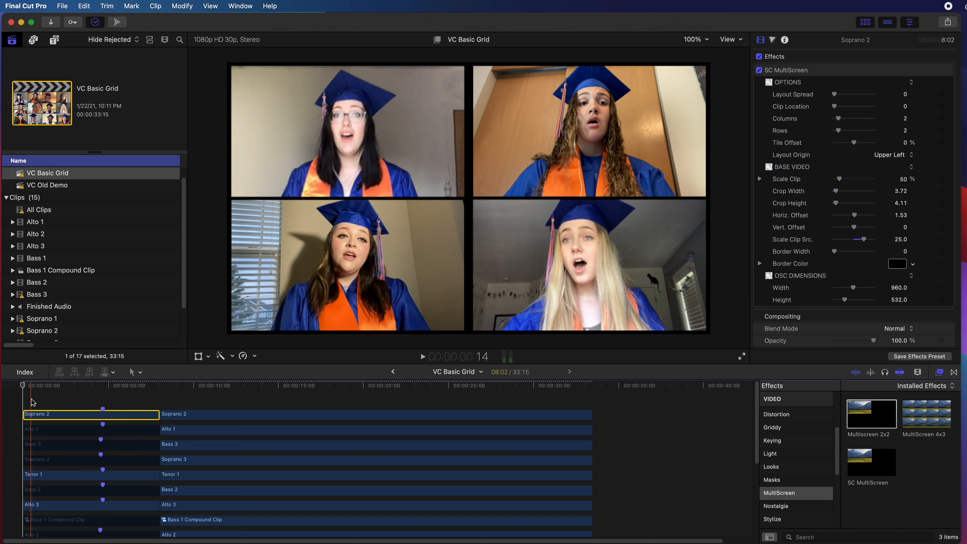
Play the timeline through the change from the 2x2 section to the twelve-singer grid, and return to 1:04.
key("space")
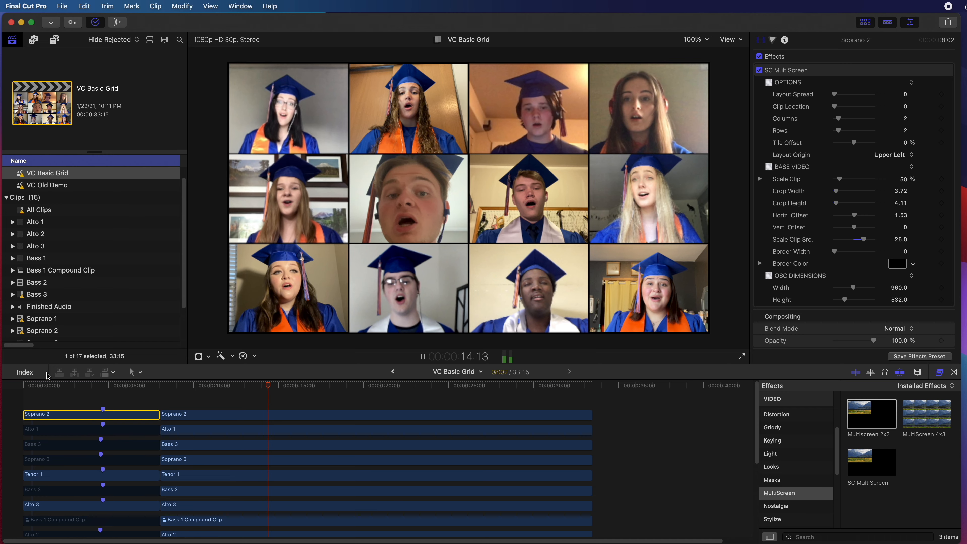
key("space")
left_click(44, 387)
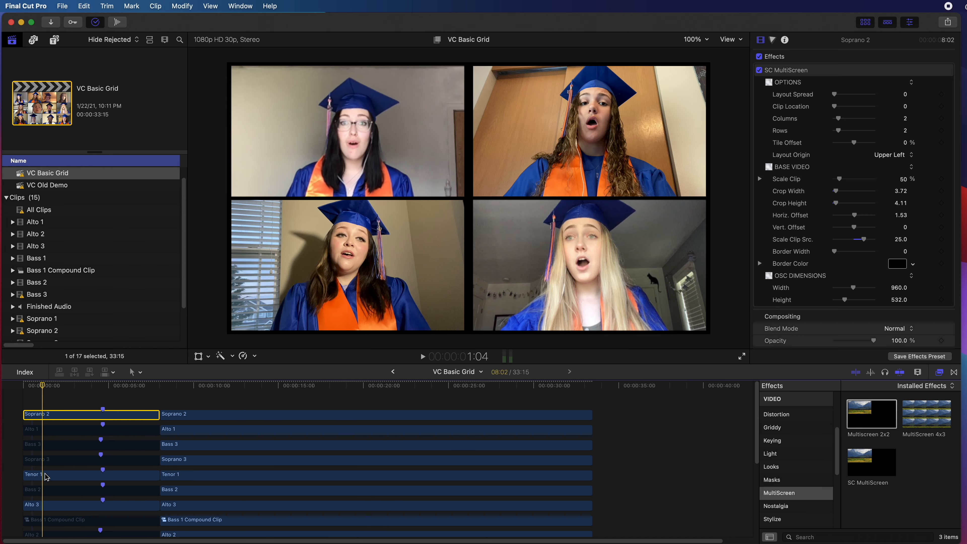
Combine the opening segments of Soprano 2, Tenor 1, Alto 3 and Soprano 1 into a compound clip named Four Singers.
left_click(46, 476, "super")
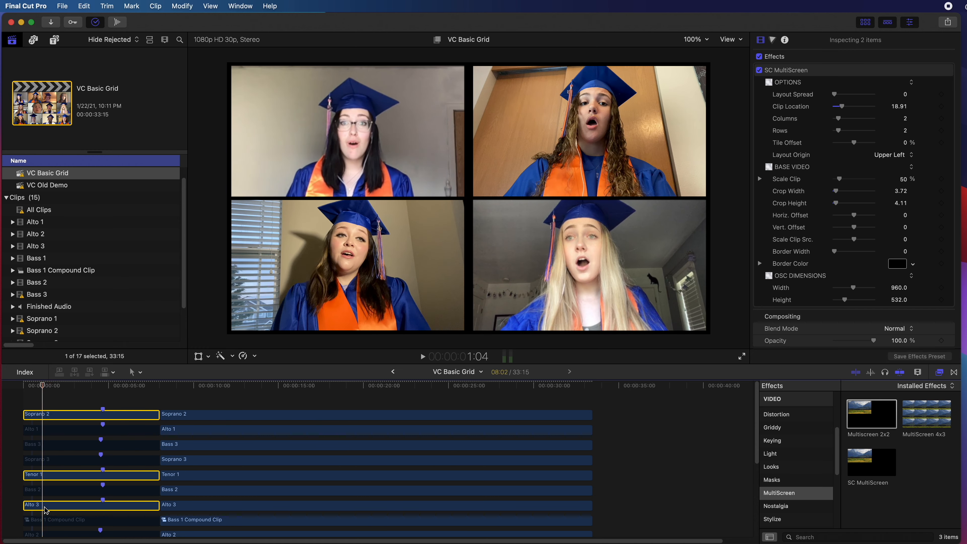
scroll(46, 510, "down", 3)
left_click(46, 521, "super")
scroll(47, 524, "down", 2)
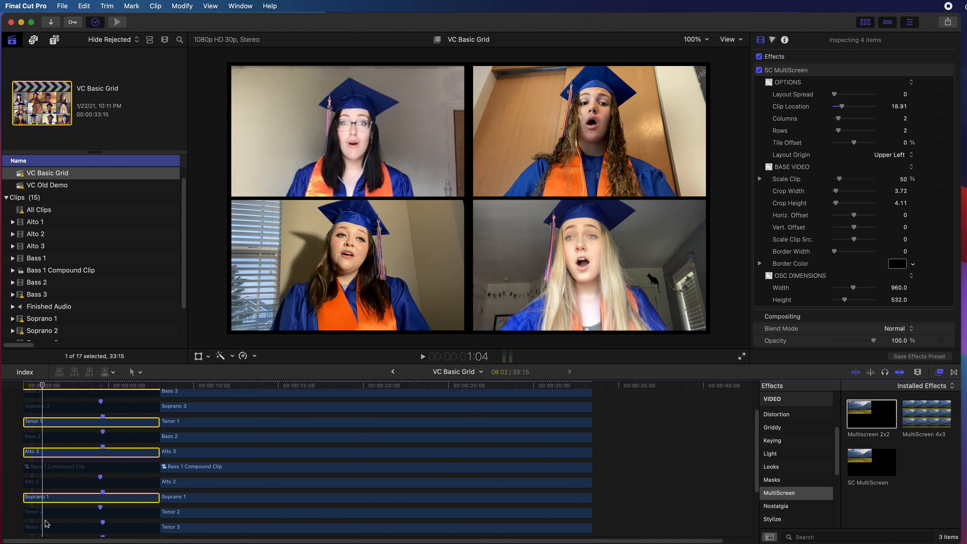
scroll(46, 524, "up", 3)
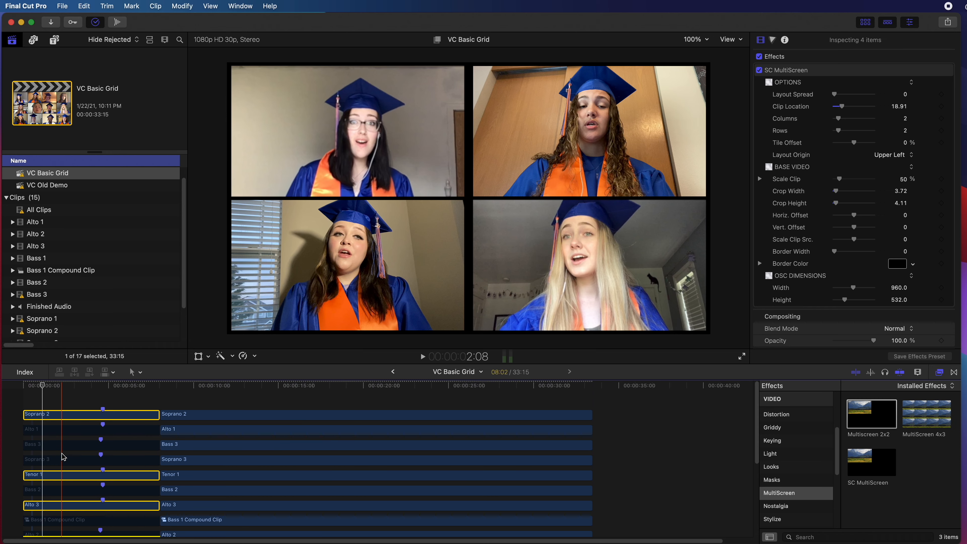
key("alt+g")
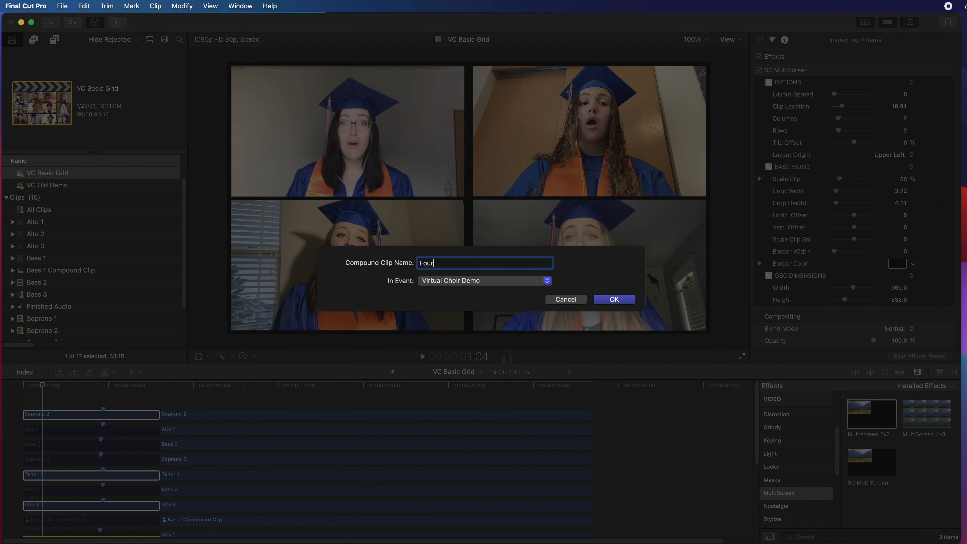
type("Four Singers")
key("Return")
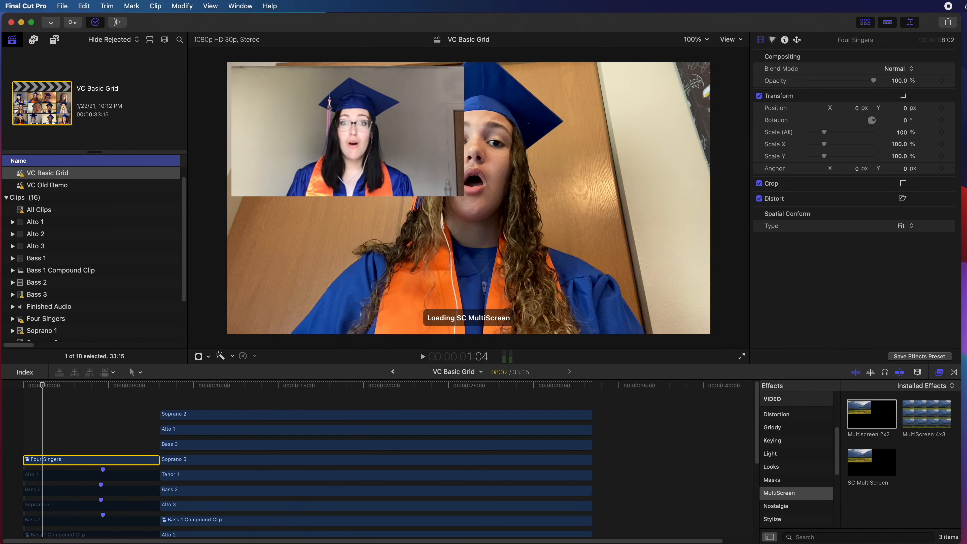
Keyframe the Four Singers clip's overall scale from 88% at the start to 92% at 8:01, and play it from the start.
left_click(25, 385)
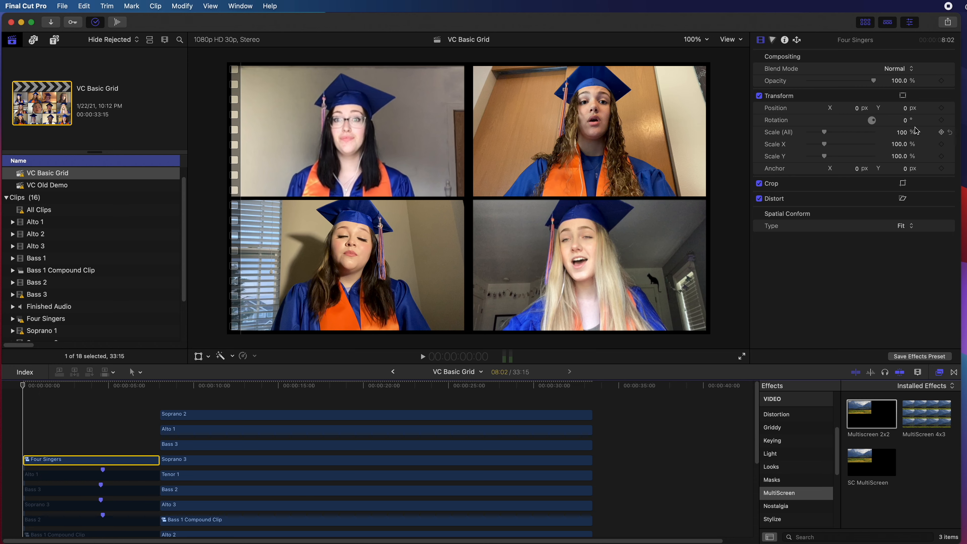
left_click_drag(825, 134, 822, 132)
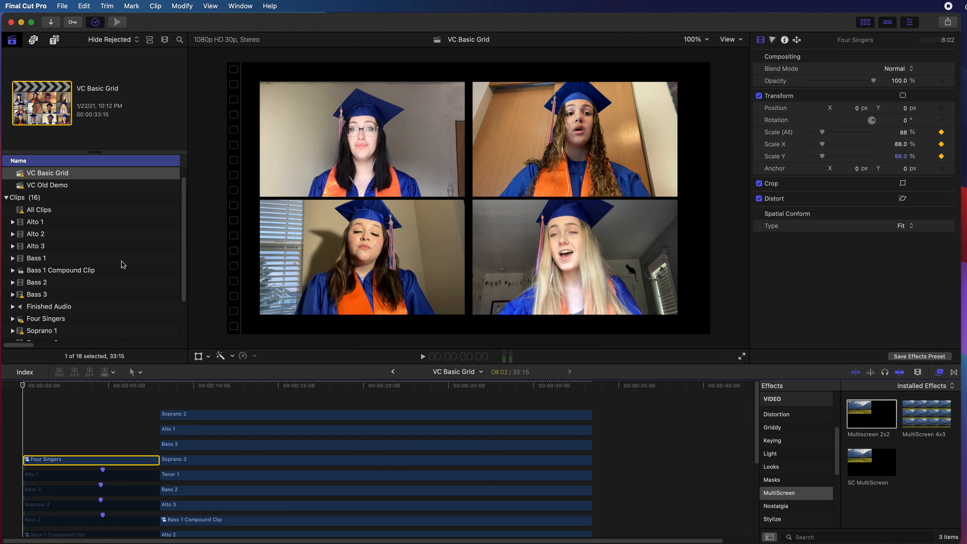
left_click(132, 386)
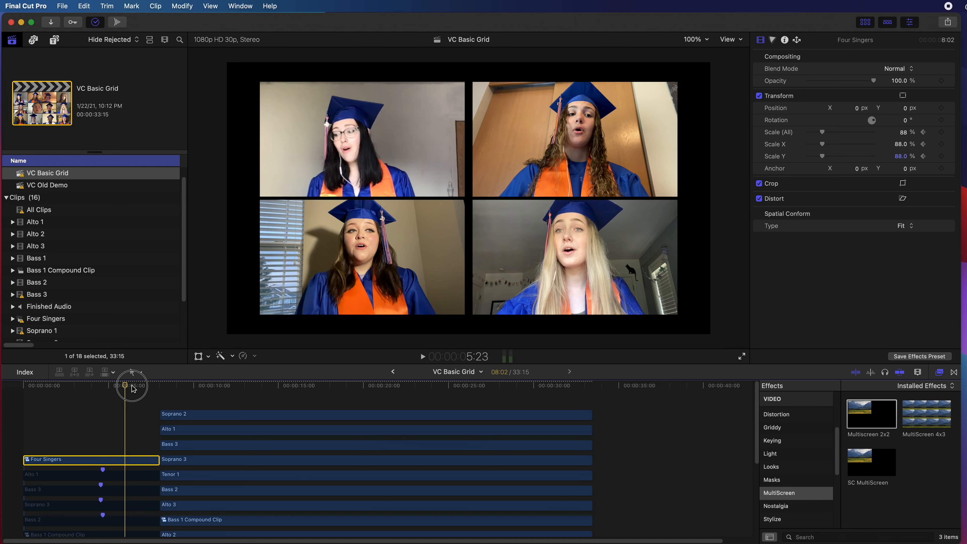
left_click_drag(132, 386, 160, 386)
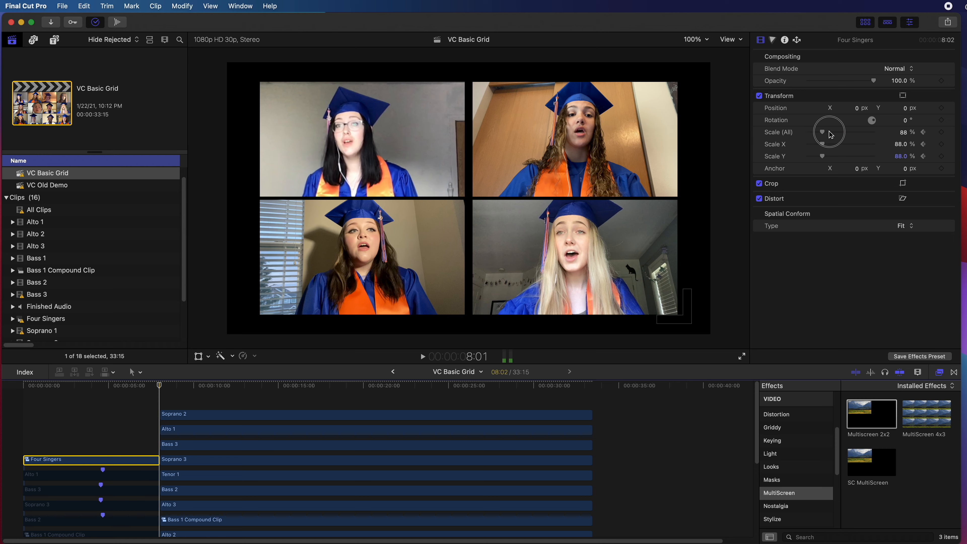
left_click_drag(823, 131, 825, 132)
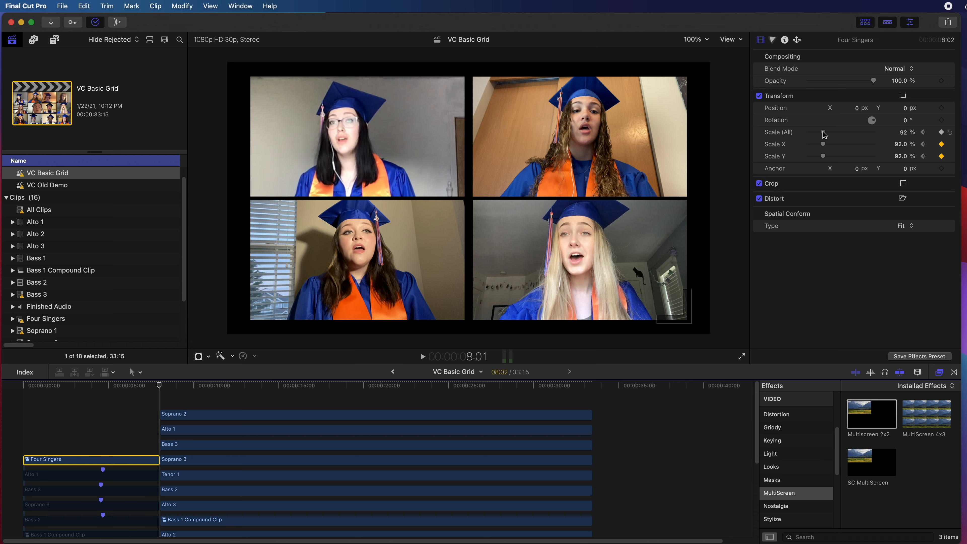
left_click(23, 386)
key("space")
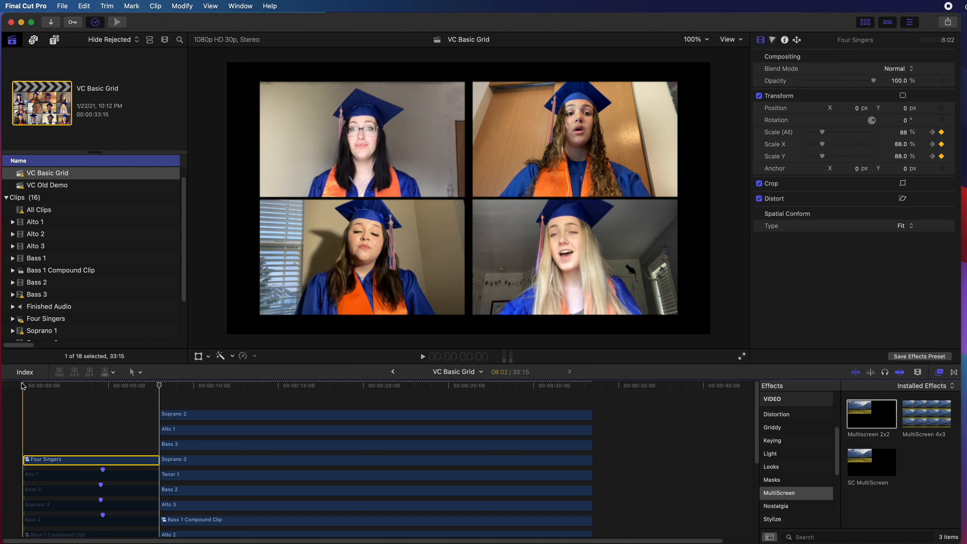